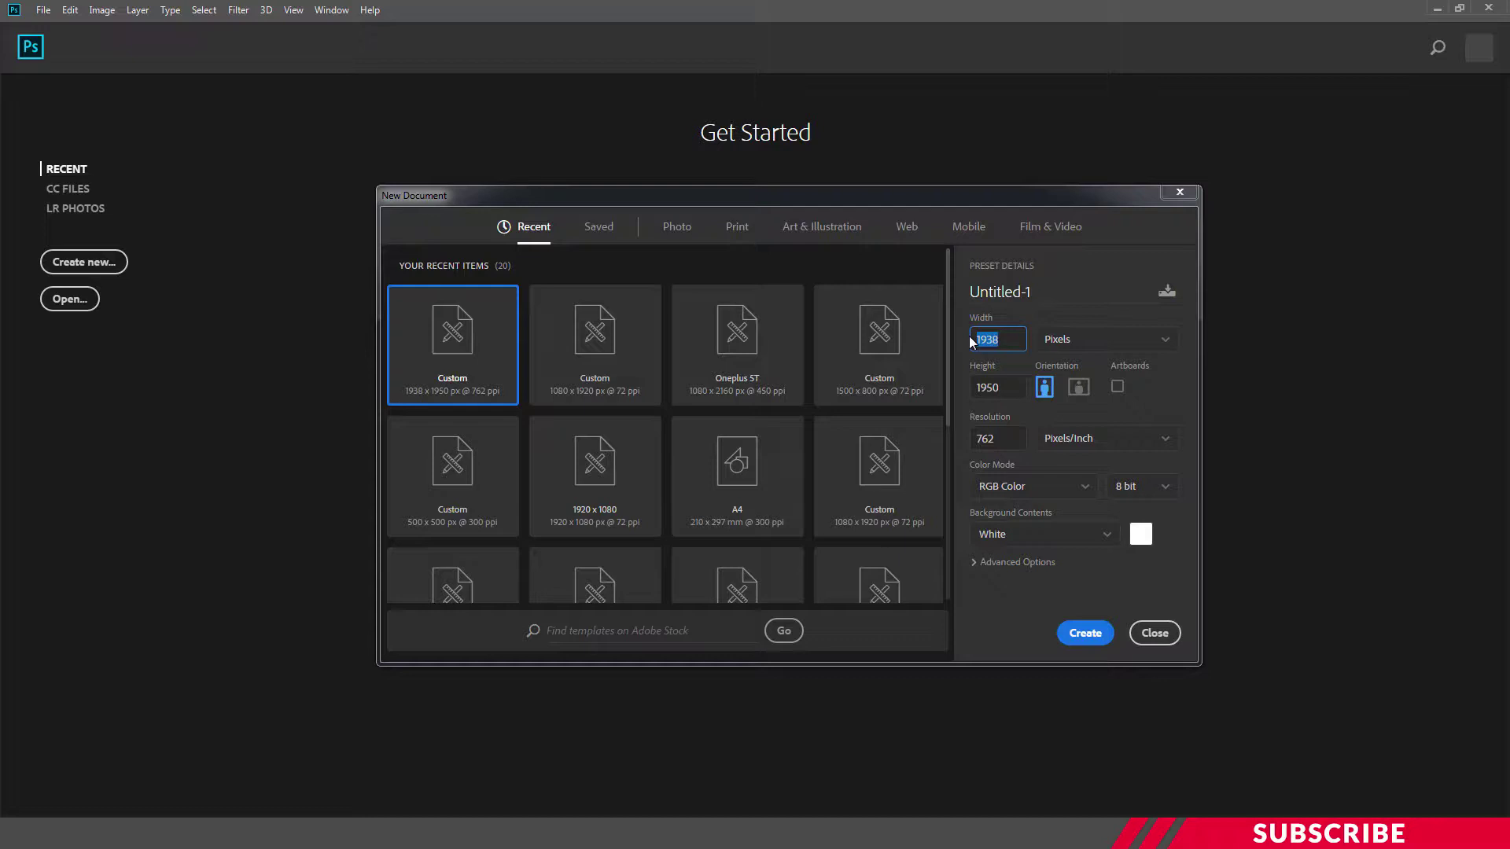
{"action": "type", "text": "1080"}
Create a 1080 × 1920 px document at resolution 150 with a white background.
{"action": "key", "text": "Tab"}
{"action": "type", "text": "1920"}
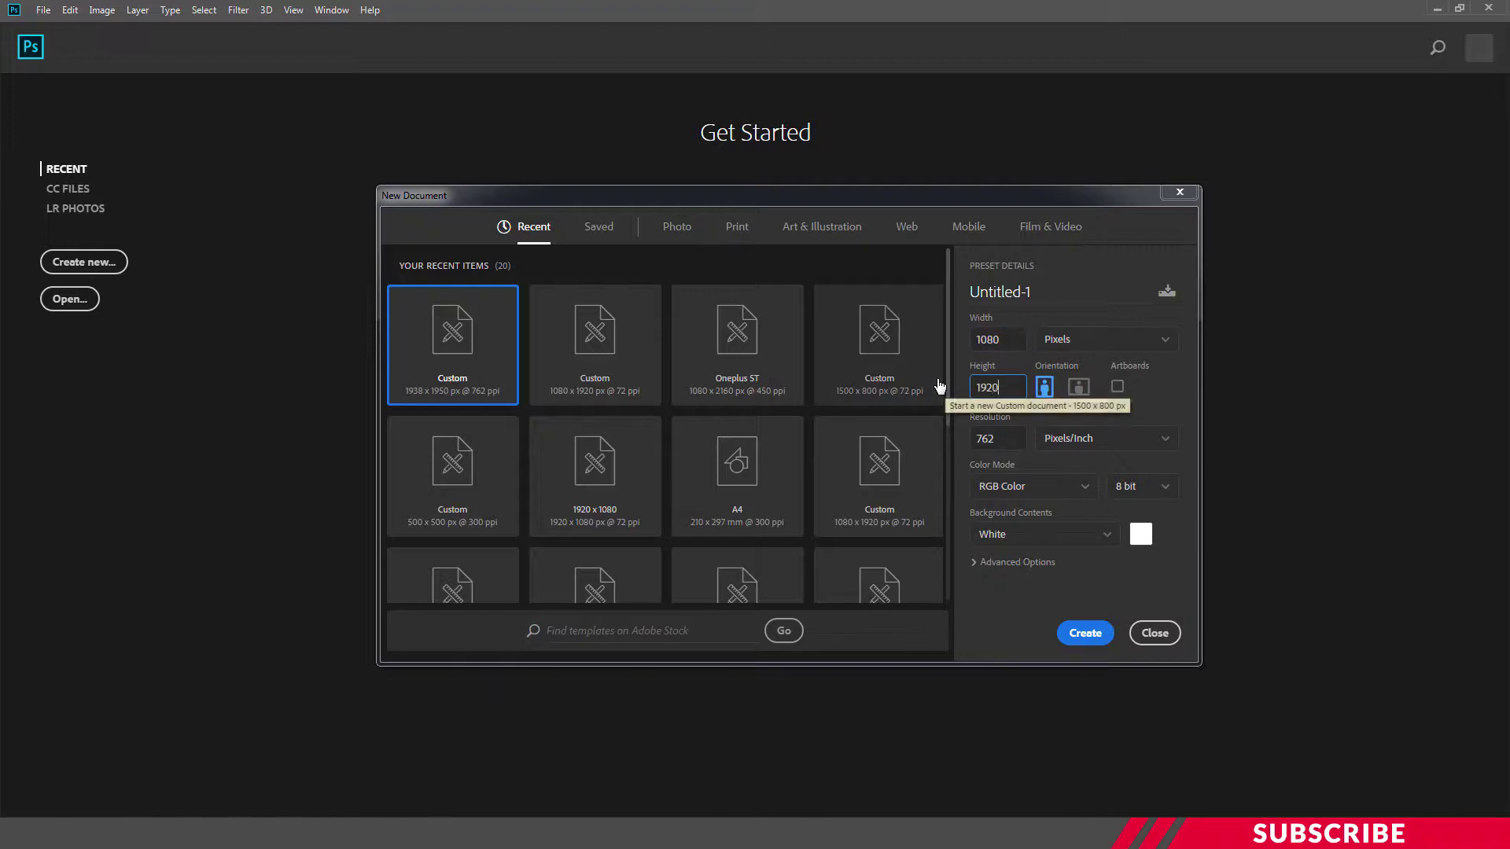
{"action": "key", "text": "Tab"}
{"action": "type", "text": "1"}
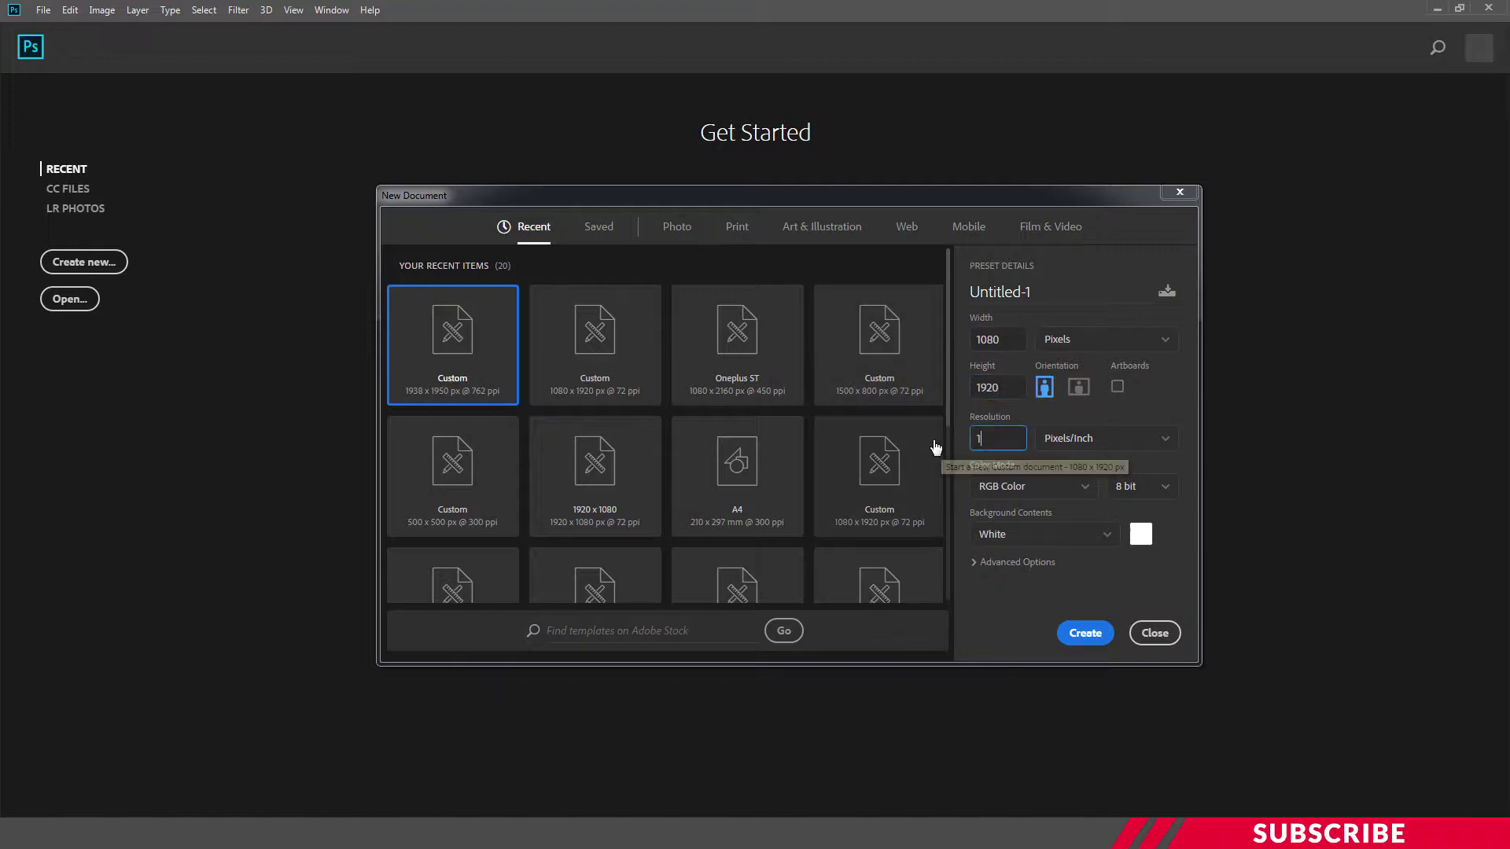
{"action": "type", "text": "50"}
{"action": "key", "text": "Return"}
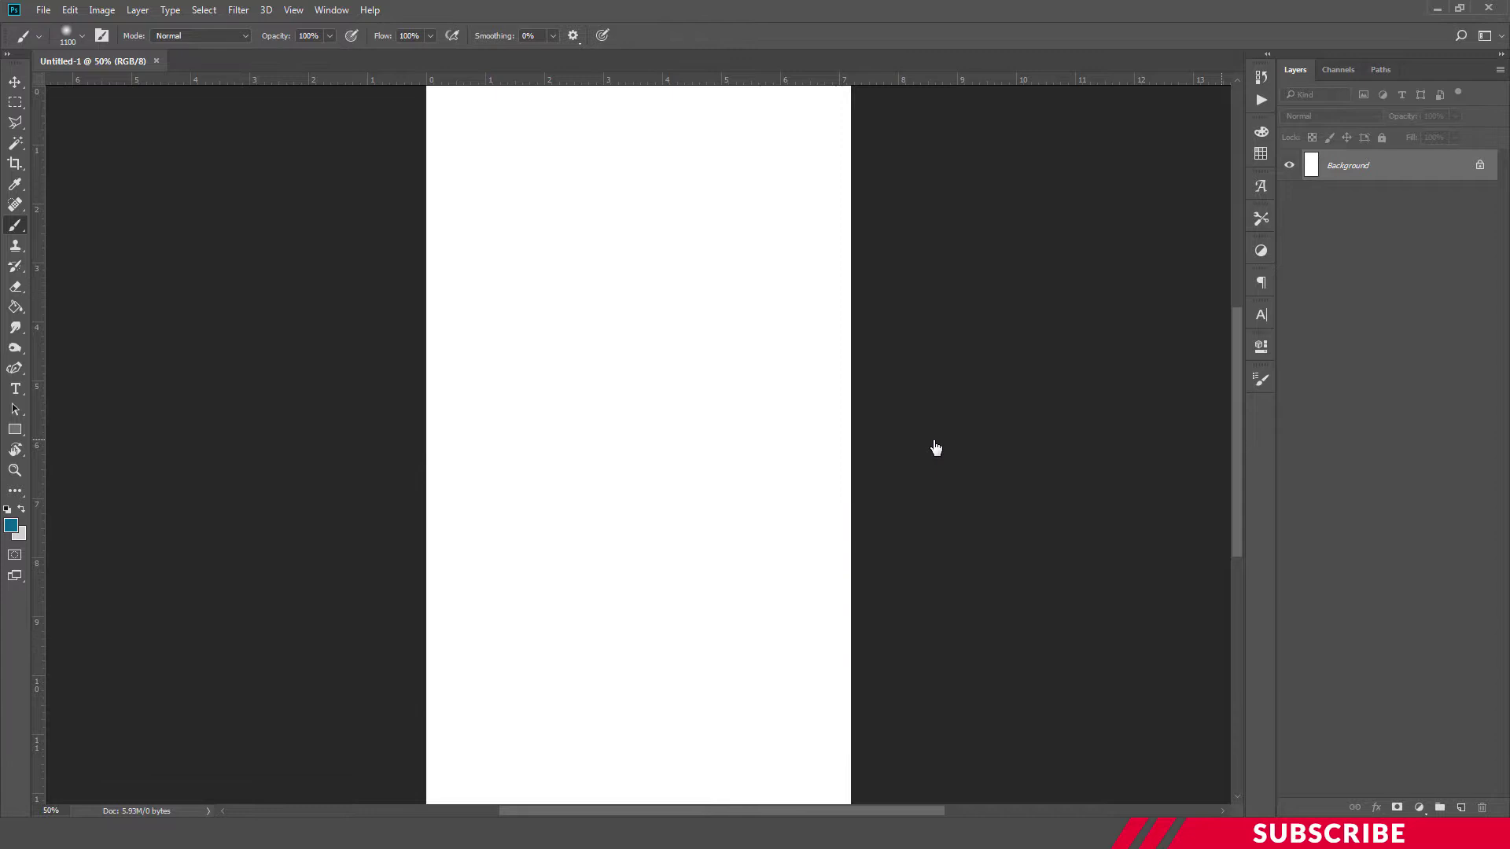
Add a new layer and fill it with dark grey #1c1c1c.
{"action": "key", "text": "ctrl+minus"}
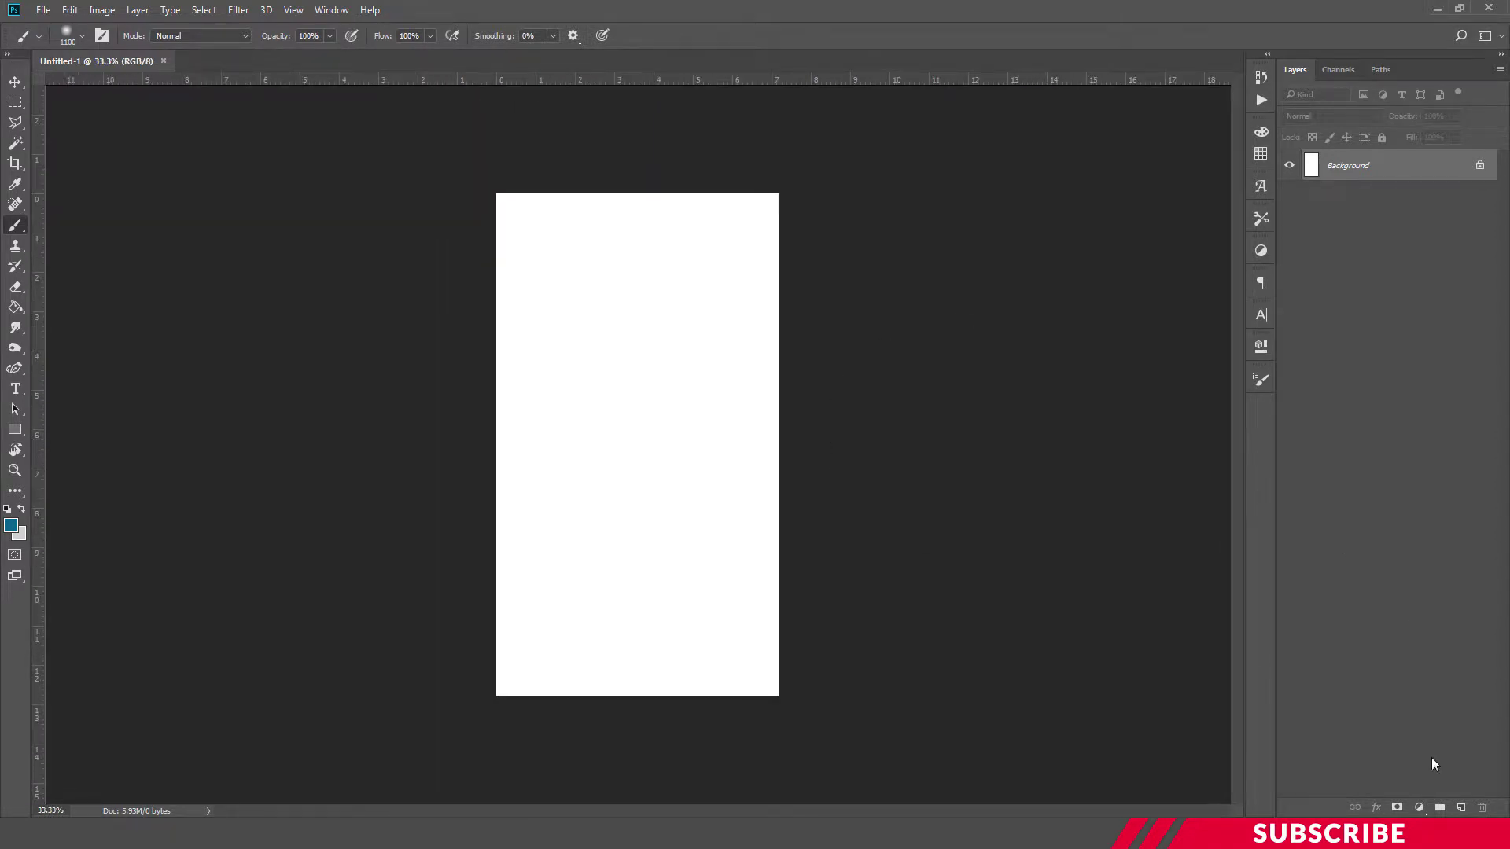
{"action": "left_click", "coordinate": [1461, 808]}
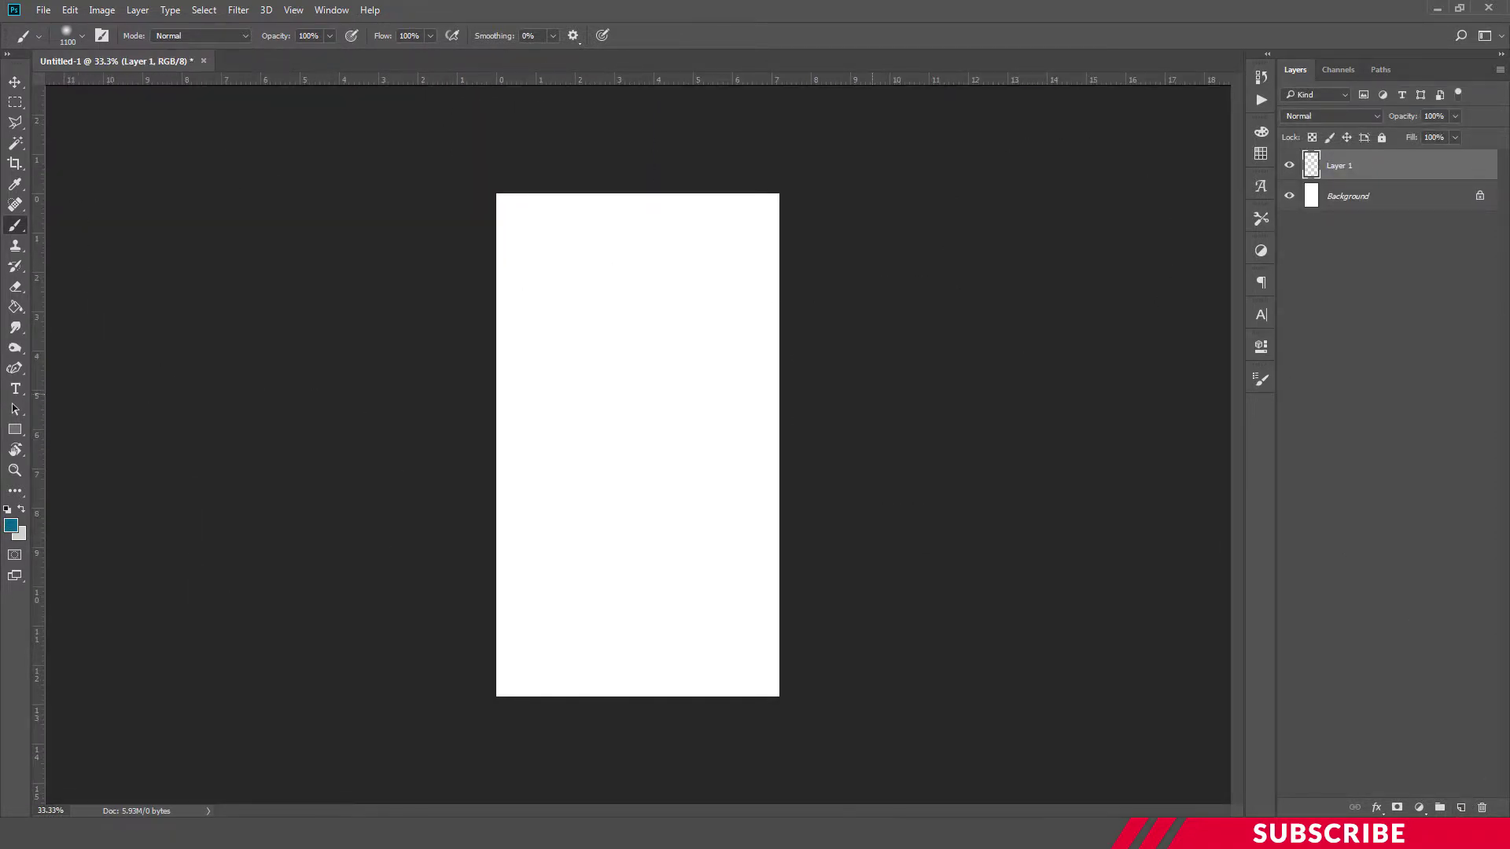
{"action": "left_click", "coordinate": [12, 525]}
{"action": "left_click_drag", "start_coordinate": [998, 626], "coordinate": [999, 638]}
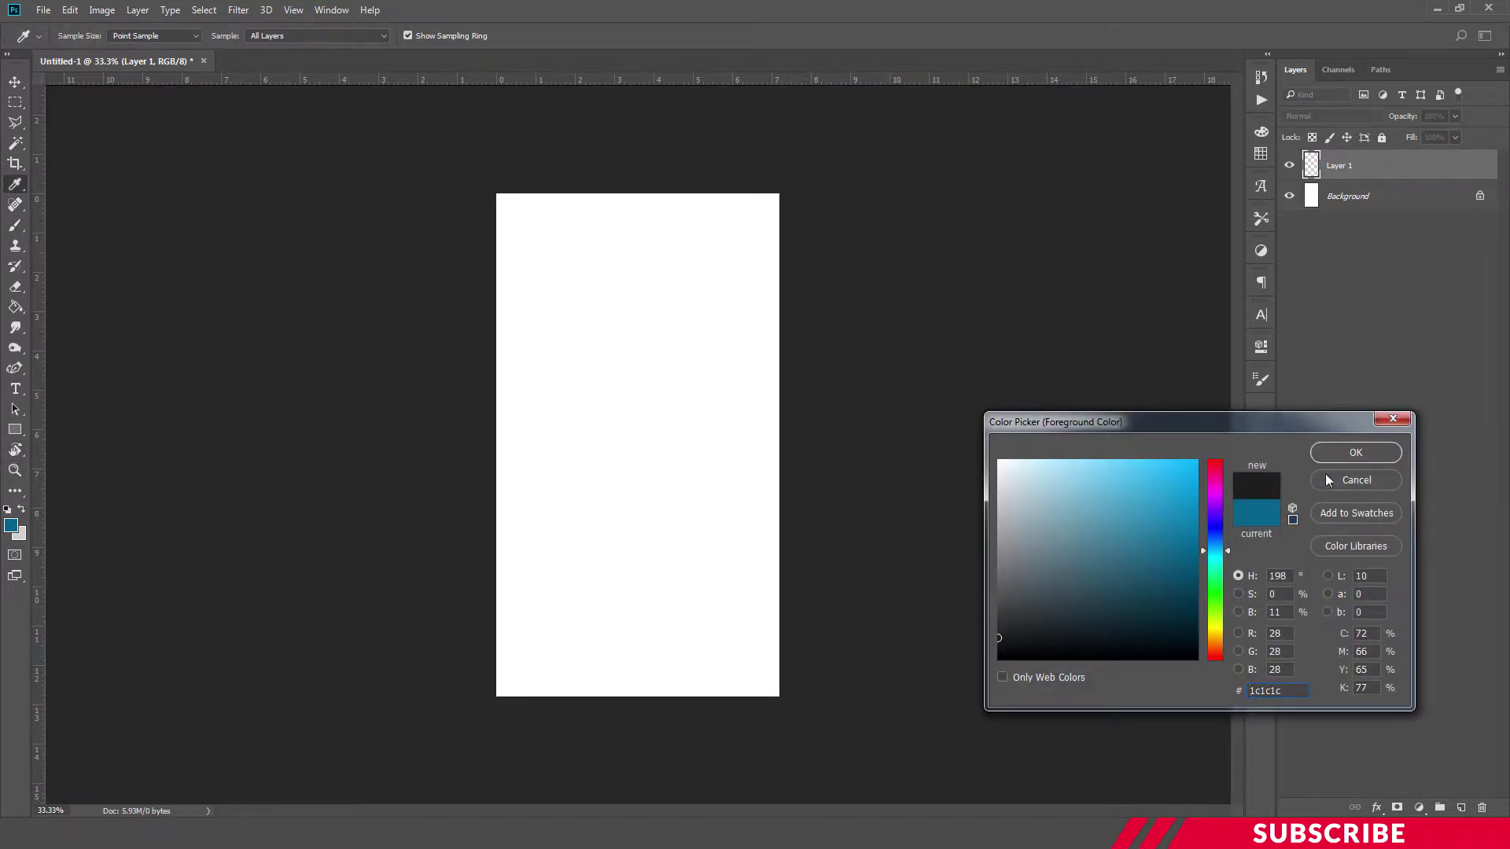
{"action": "left_click", "coordinate": [1355, 453]}
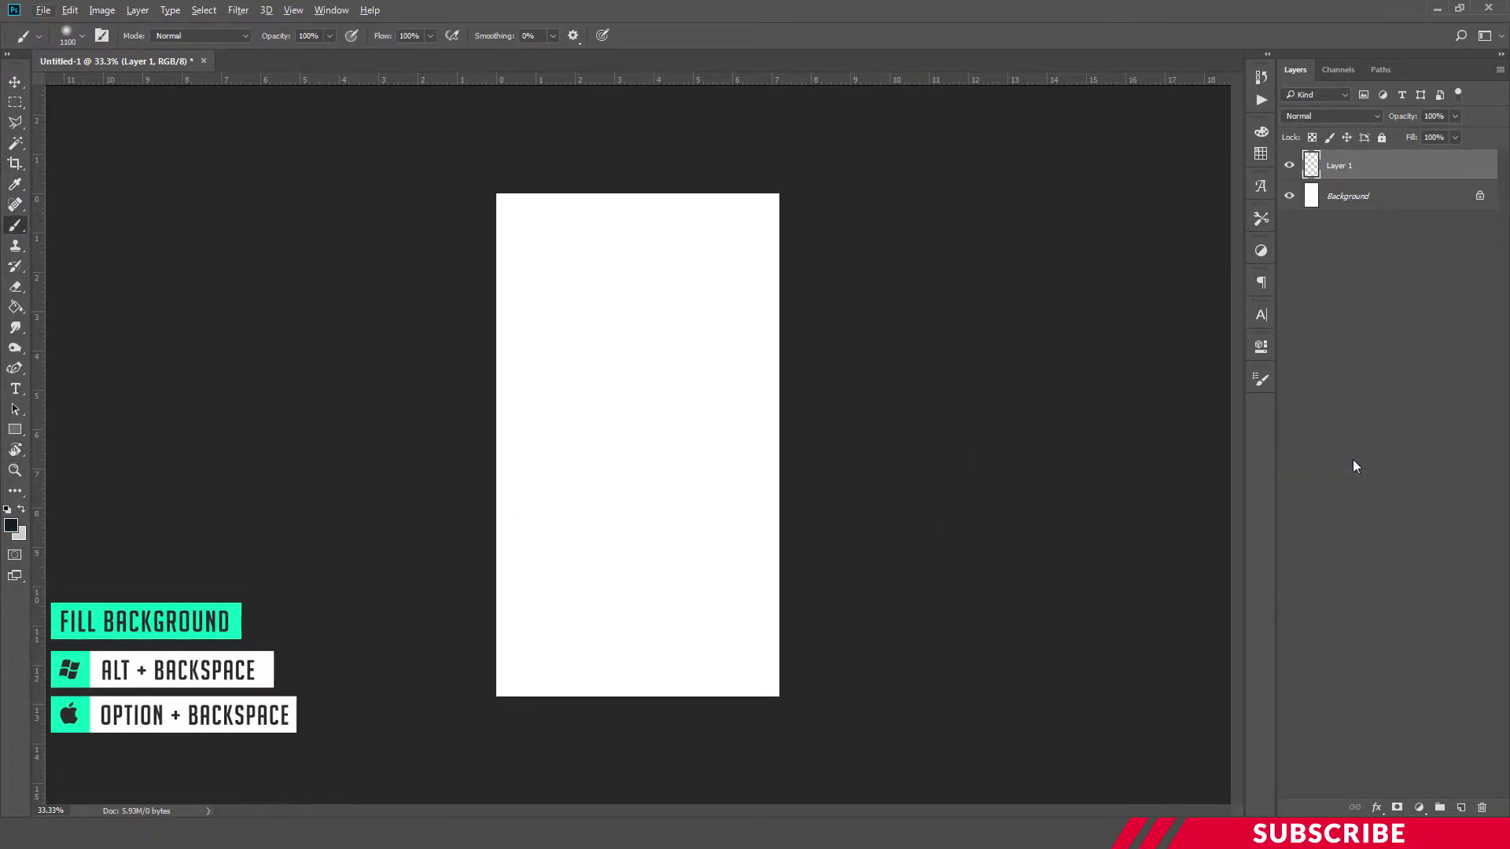
{"action": "key", "text": "alt+BackSpace"}
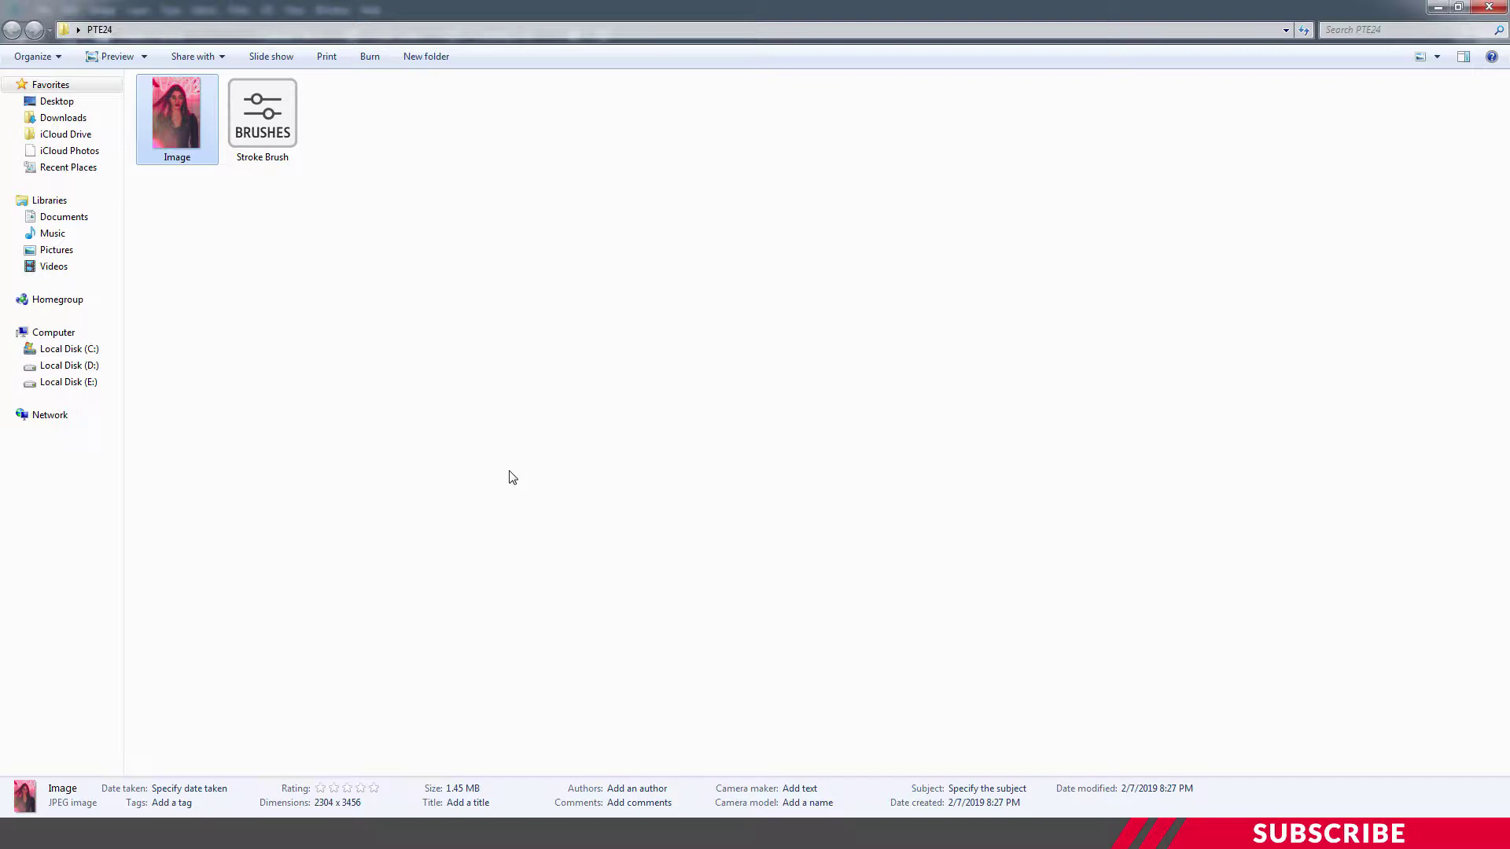
Load the Stroke Brush .abr file from the PTE24 folder into Photoshop.
{"action": "left_click", "coordinate": [510, 419]}
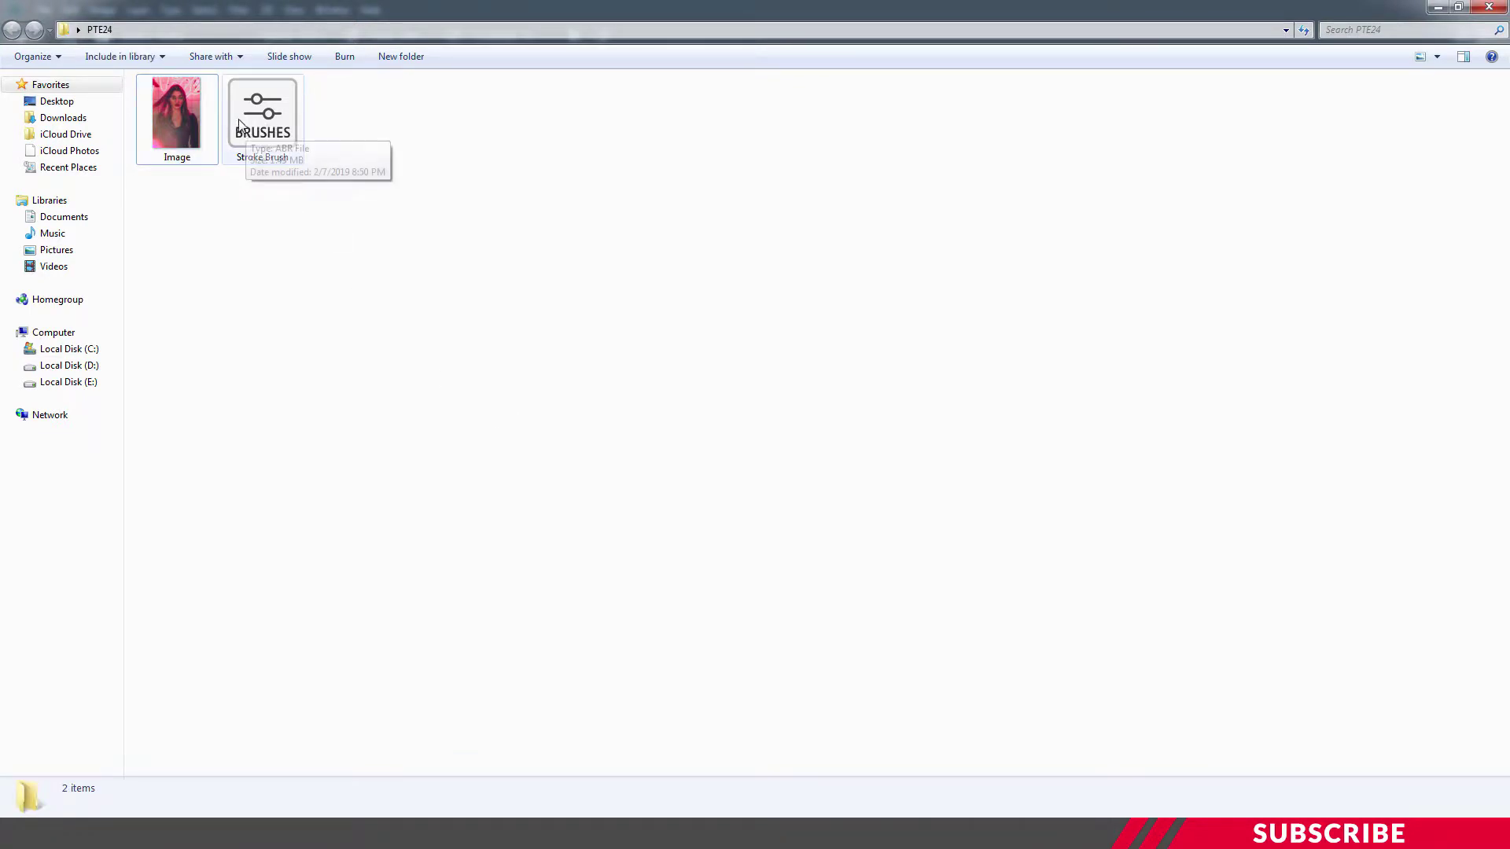
{"action": "mouse_move", "coordinate": [262, 118]}
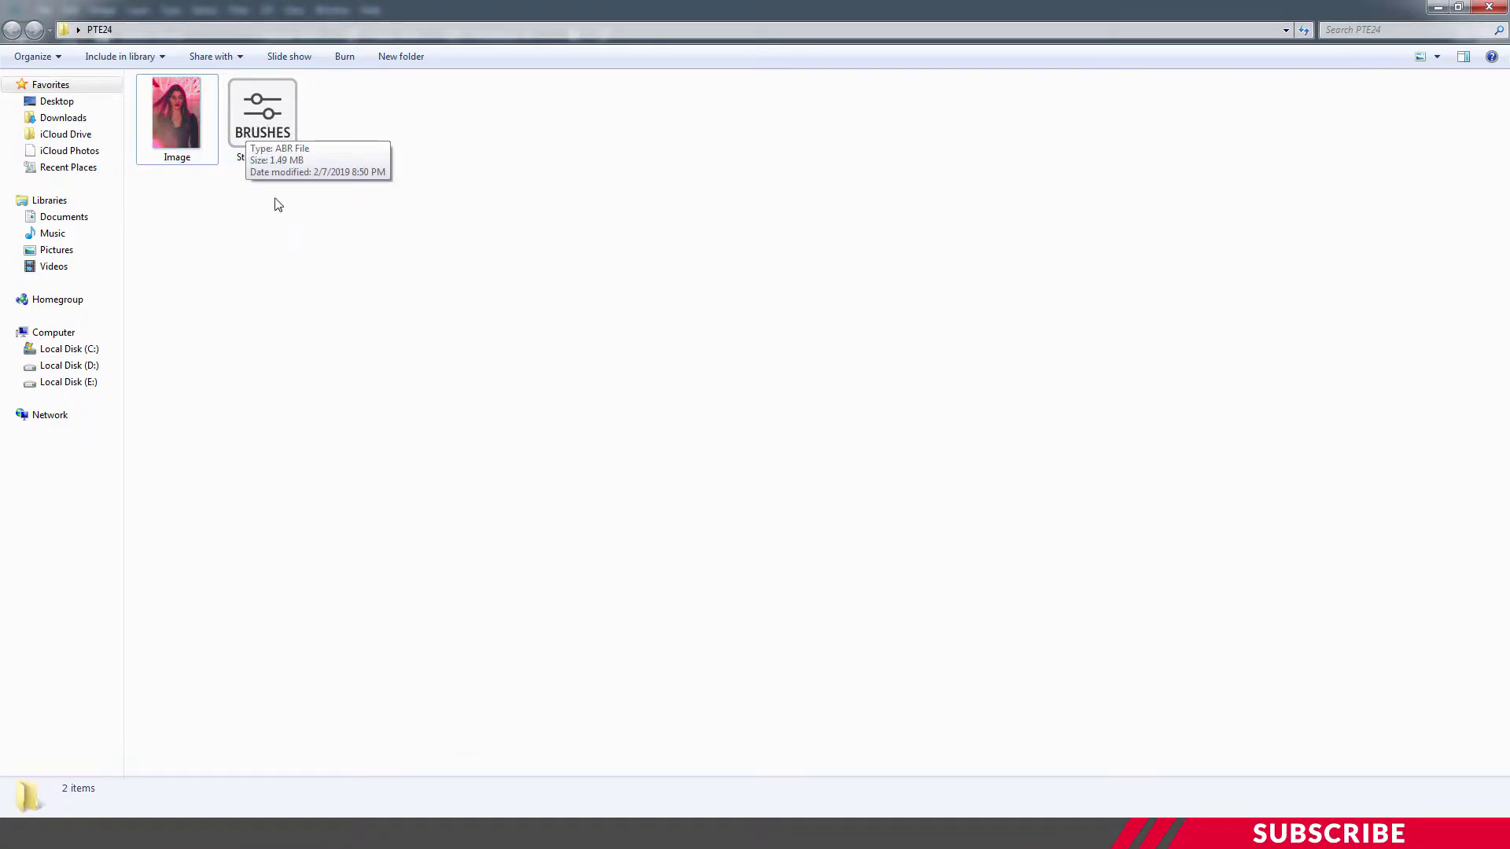
{"action": "double_click", "coordinate": [270, 112]}
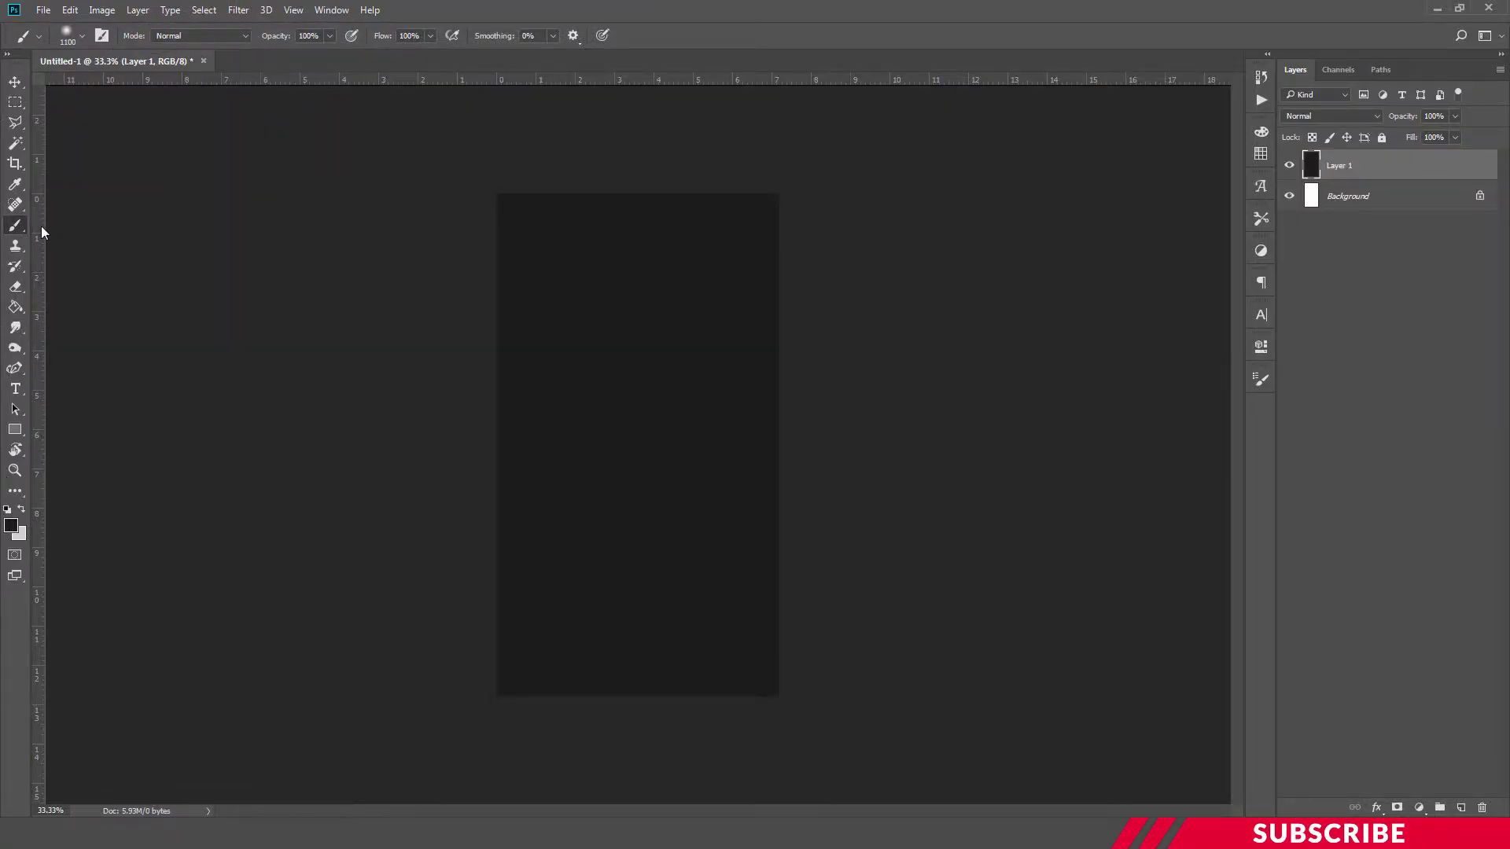
Select the Paint stroke brush from the Stroke Brush set.
{"action": "left_click", "coordinate": [79, 37]}
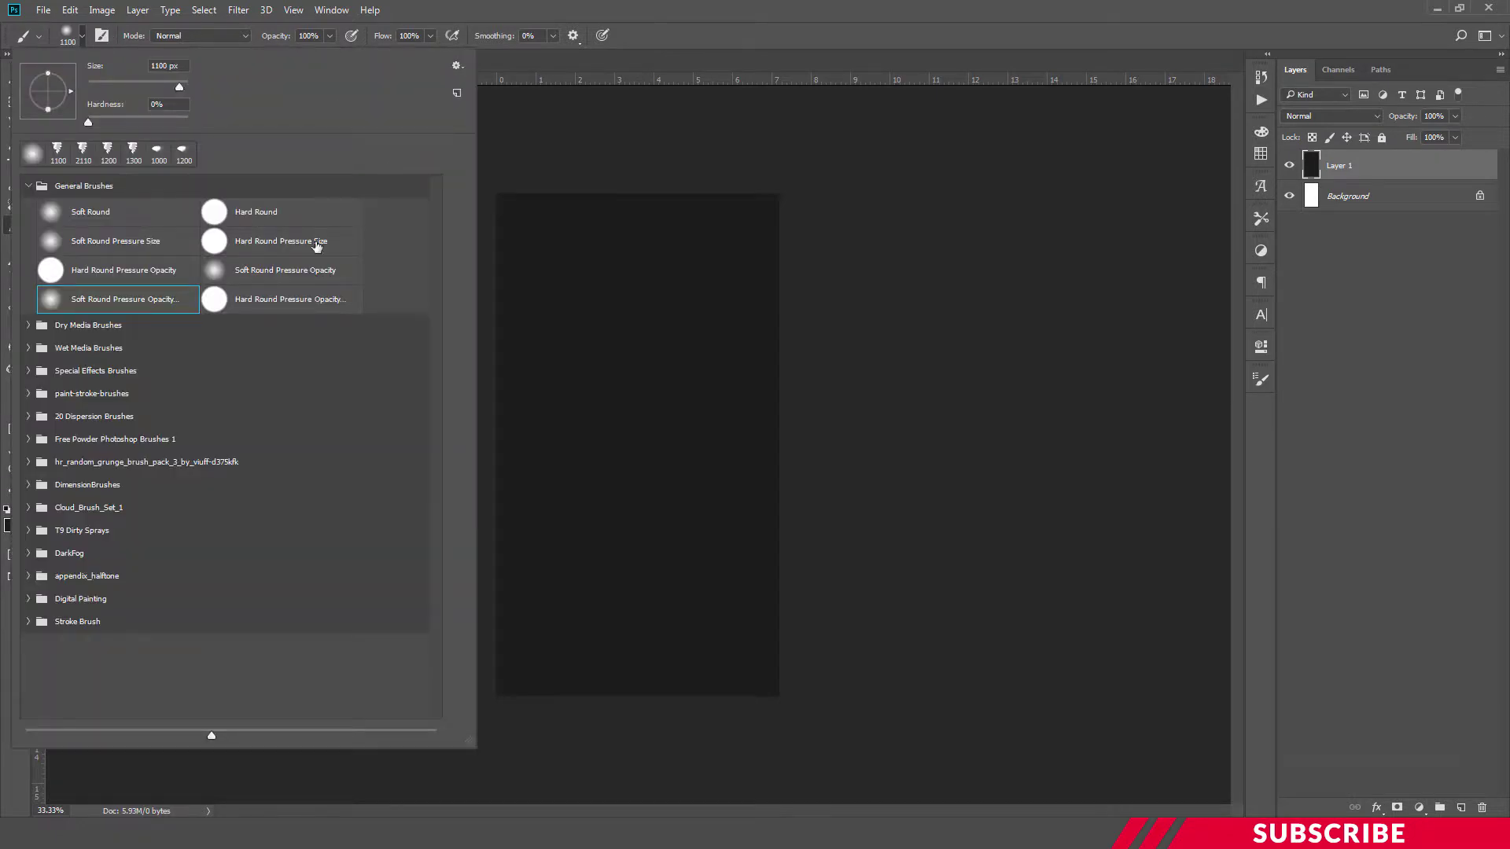
{"action": "left_click", "coordinate": [30, 623]}
{"action": "left_click", "coordinate": [122, 656]}
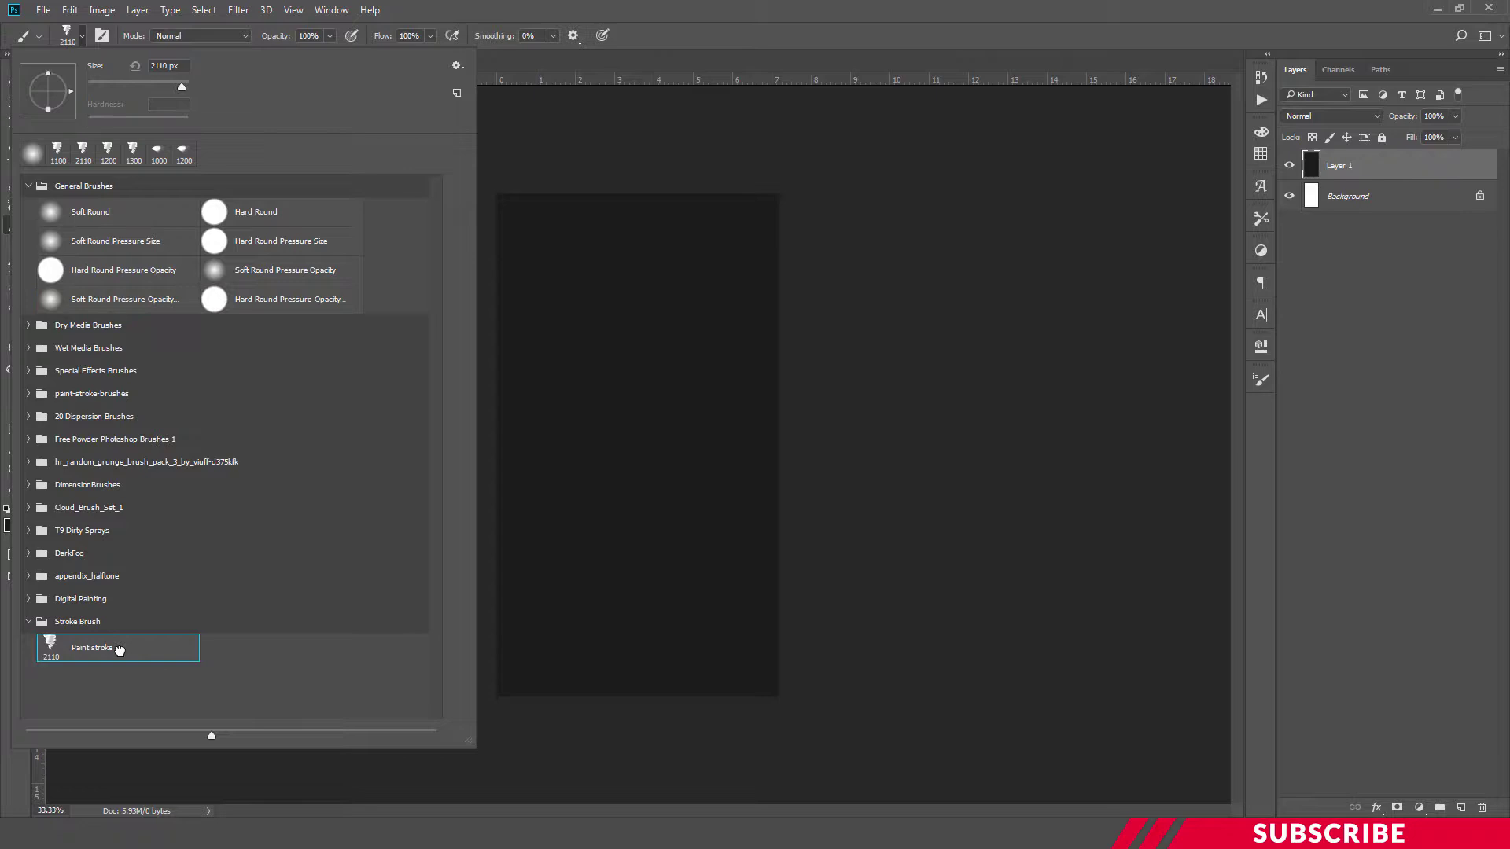
{"action": "left_click", "coordinate": [720, 7]}
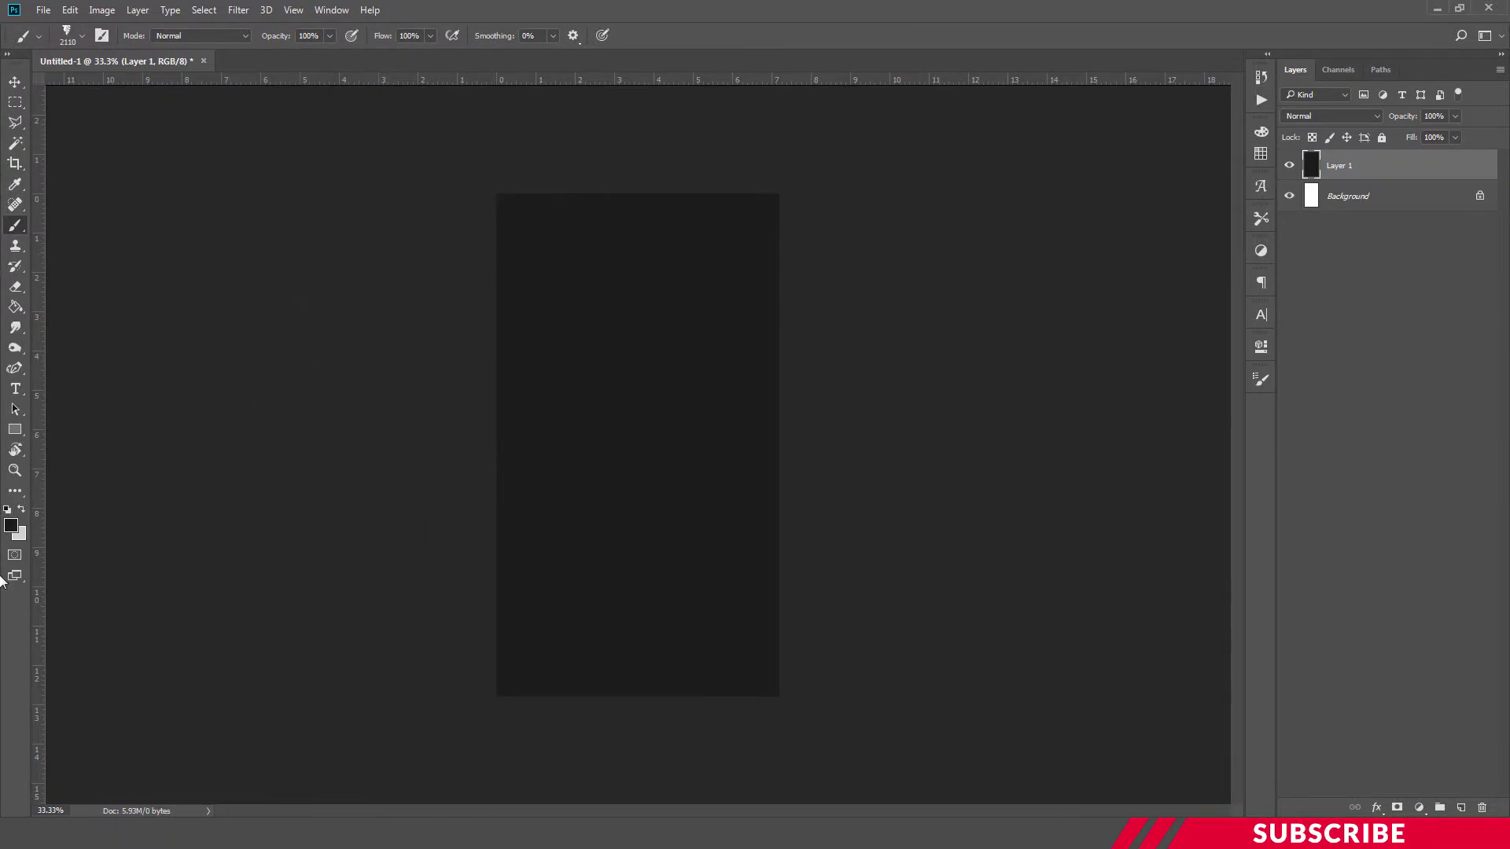
Stamp one smaller white paint stroke onto a new layer.
{"action": "left_click", "coordinate": [13, 526]}
{"action": "left_click_drag", "start_coordinate": [1097, 498], "coordinate": [984, 459]}
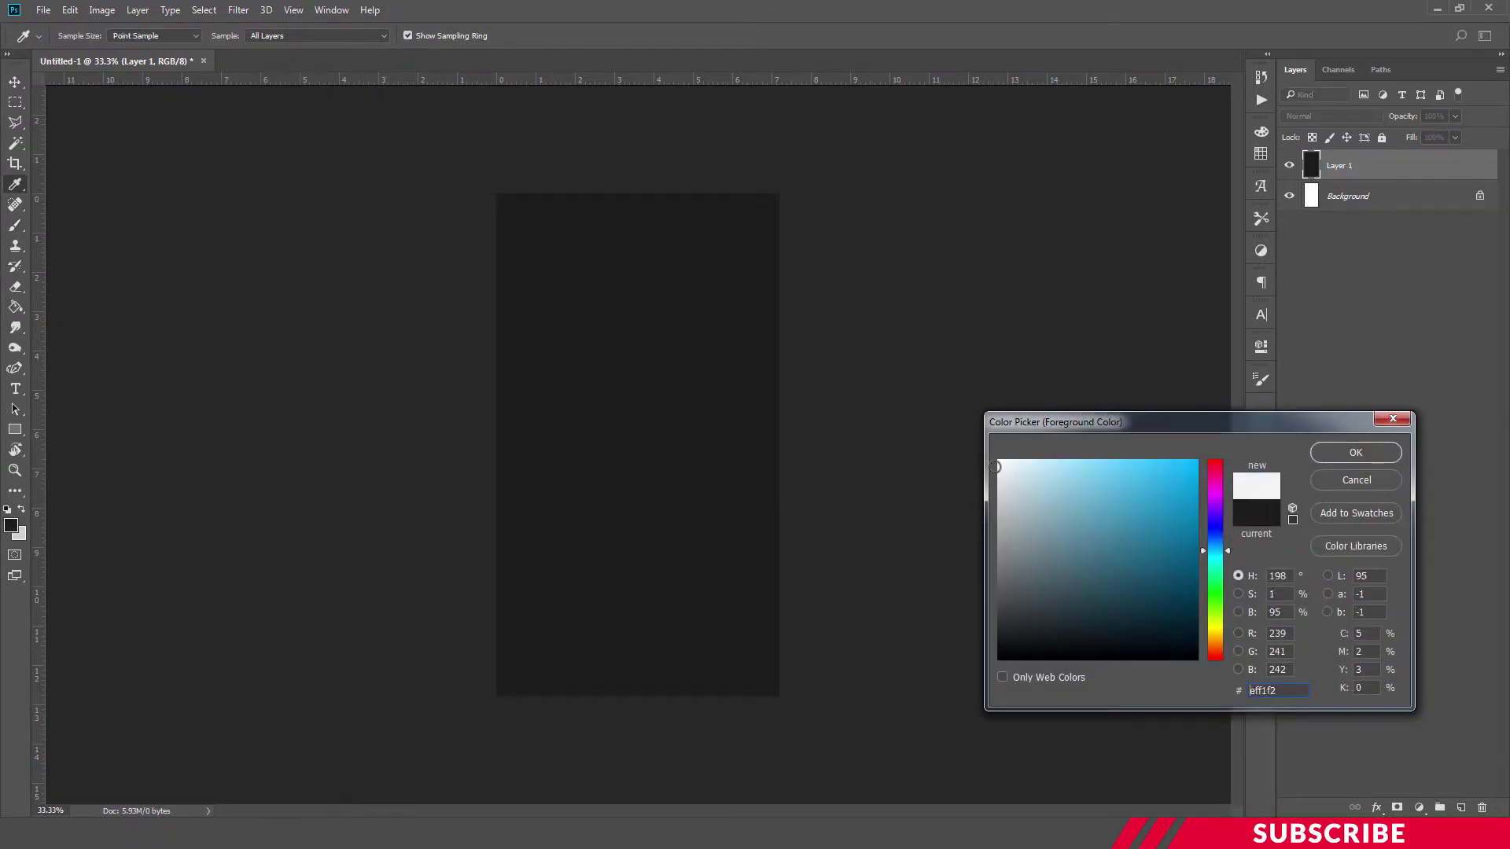
{"action": "left_click", "coordinate": [1356, 453]}
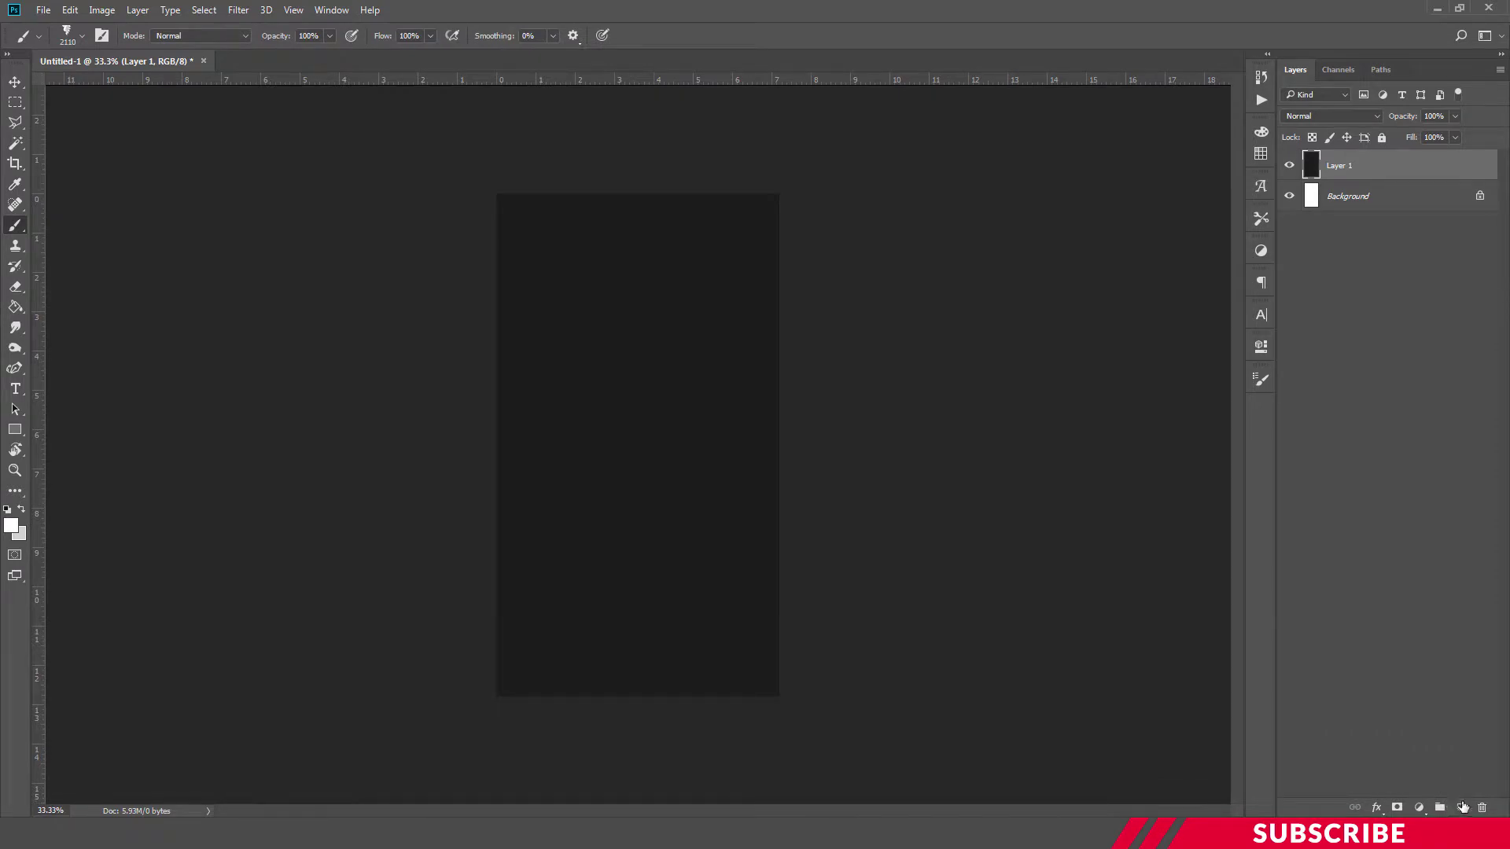
{"action": "left_click", "coordinate": [1462, 807]}
{"action": "key", "text": "bracketleft"}
{"action": "key", "text": "bracketleft"}
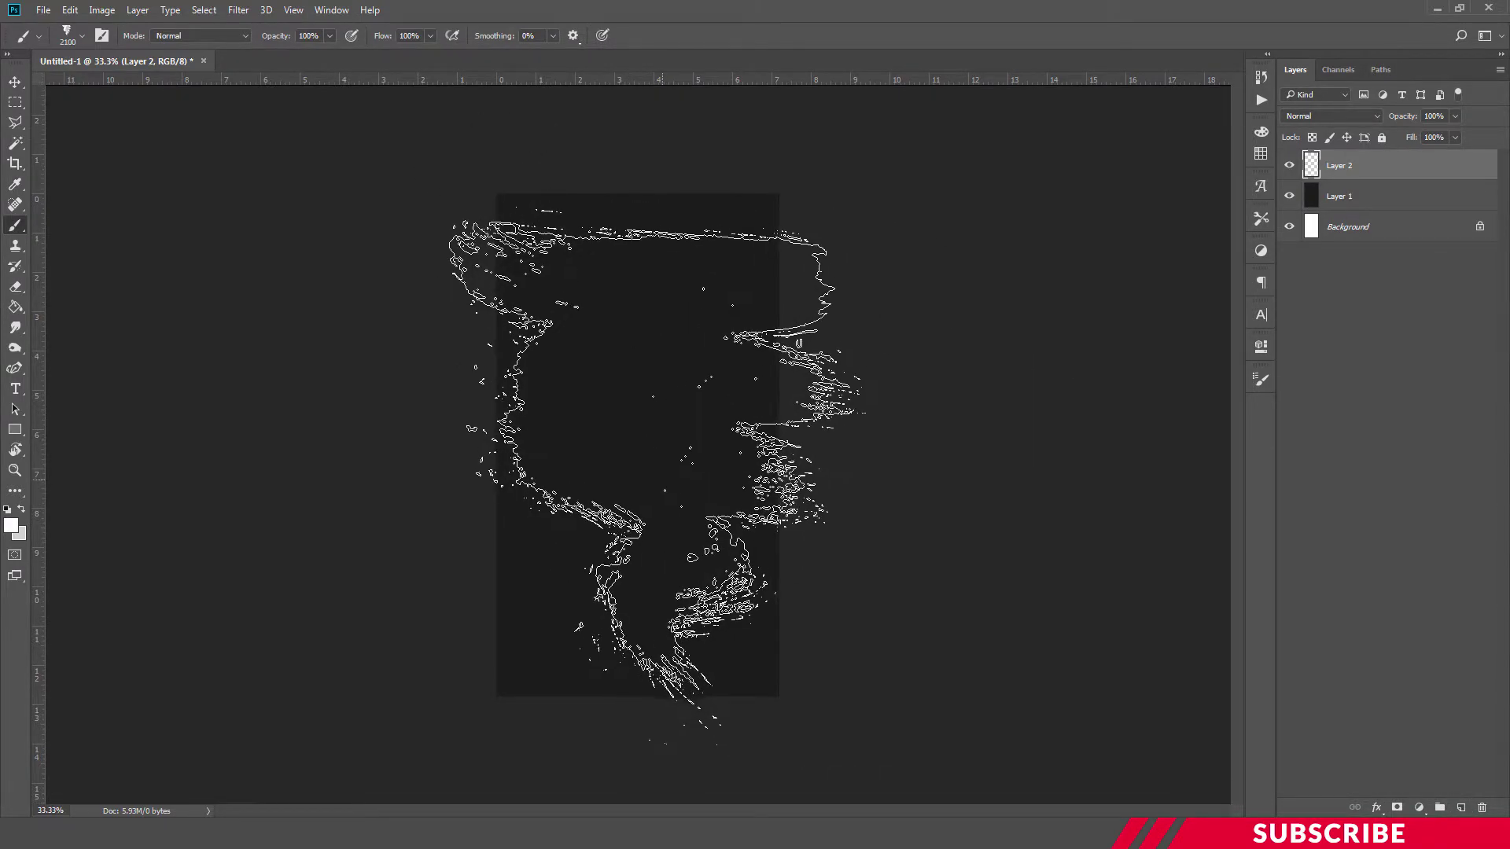
{"action": "key", "text": "bracketleft"}
{"action": "key", "text": "bracketleft"}
{"action": "key", "text": "bracketleft"}
{"action": "key", "text": "bracketleft"}
{"action": "key", "text": "bracketleft"}
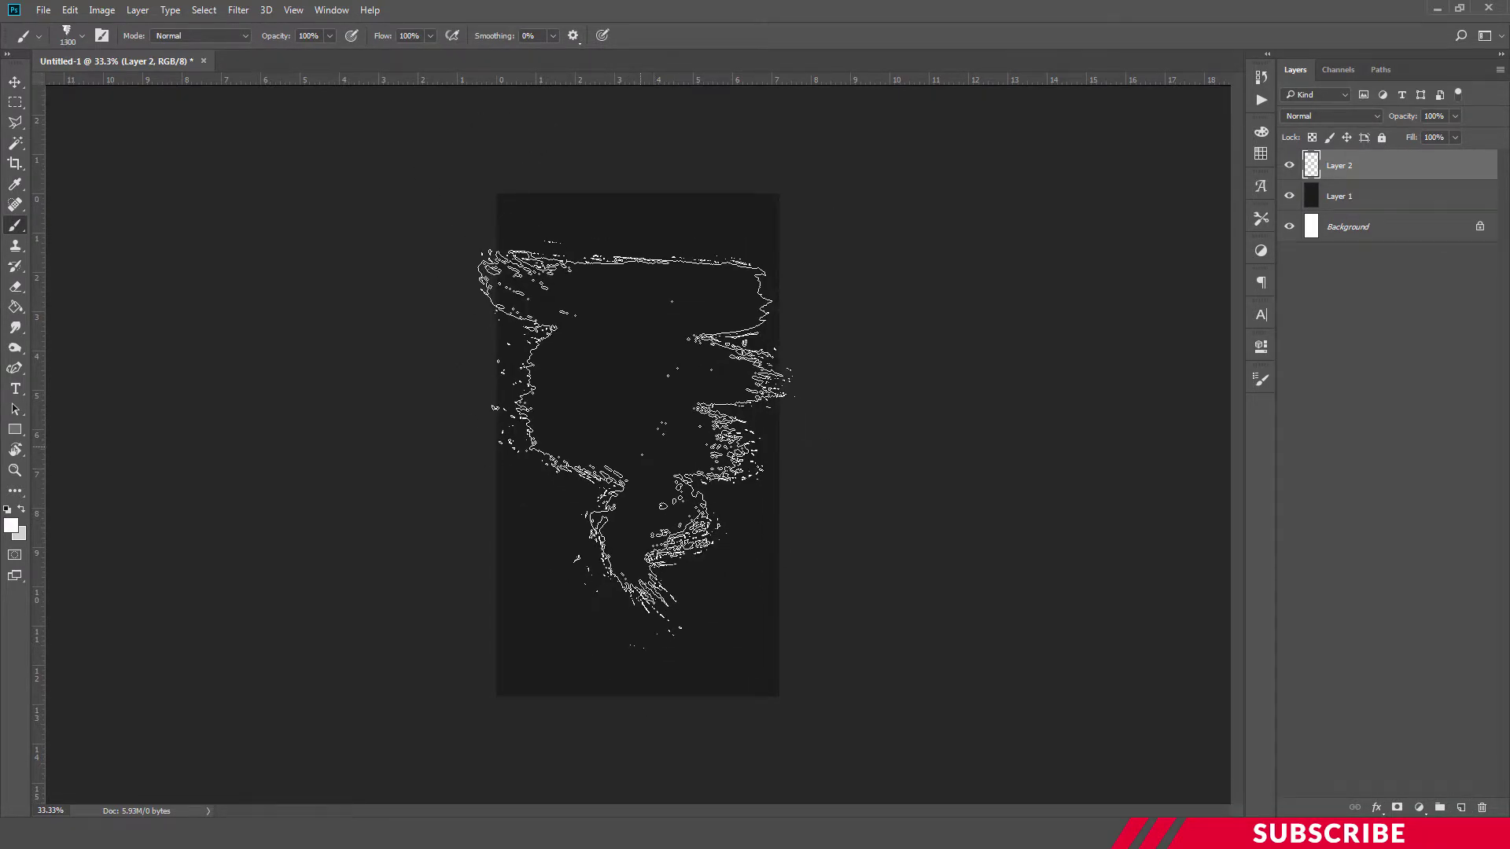
{"action": "key", "text": "bracketleft"}
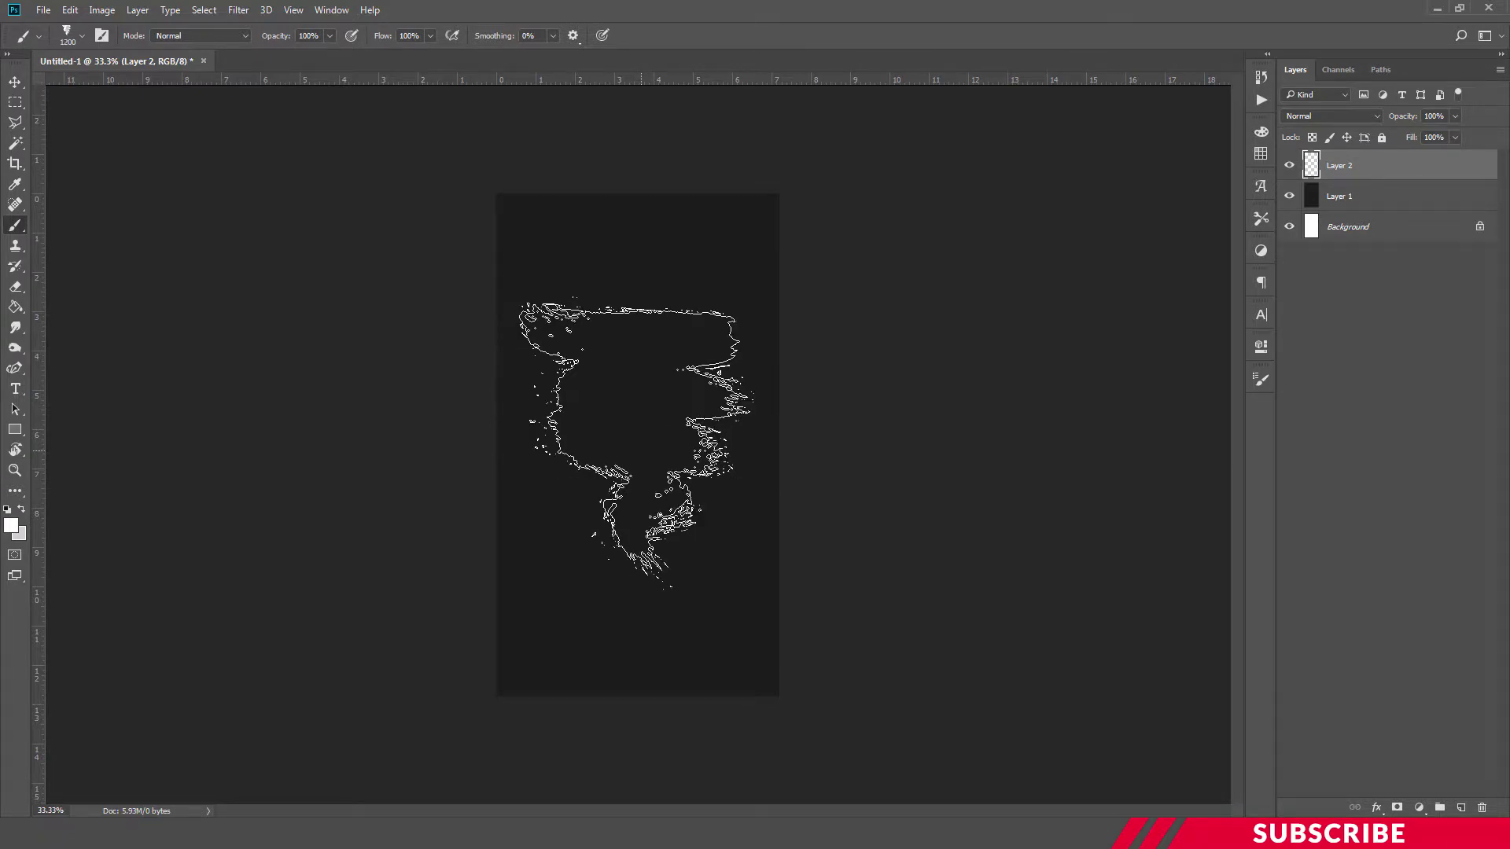
{"action": "left_click", "coordinate": [635, 443]}
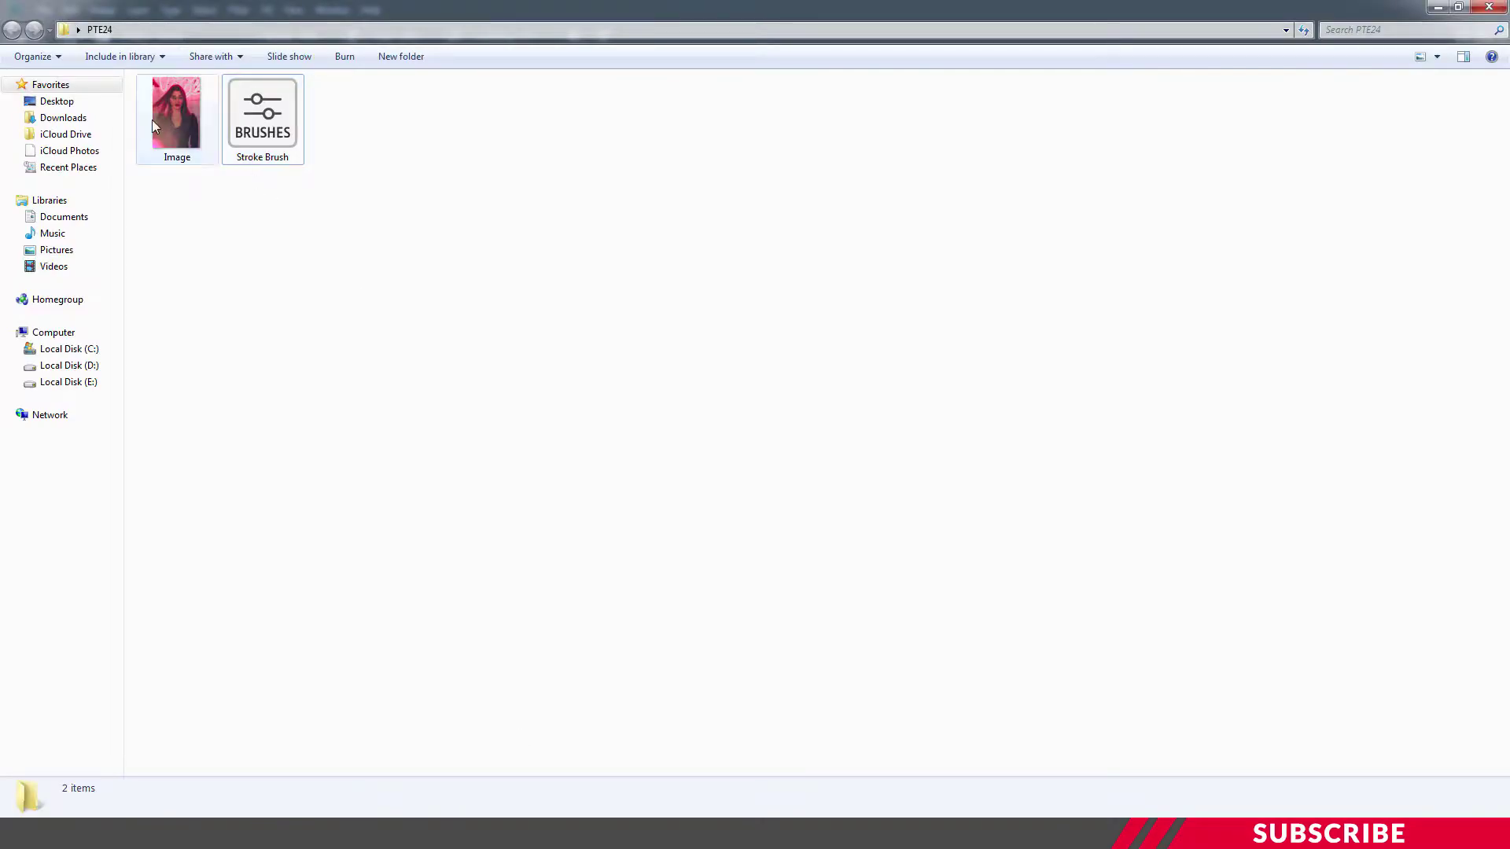
Open Image.jpg in Photoshop from the folder.
{"action": "left_click", "coordinate": [174, 111]}
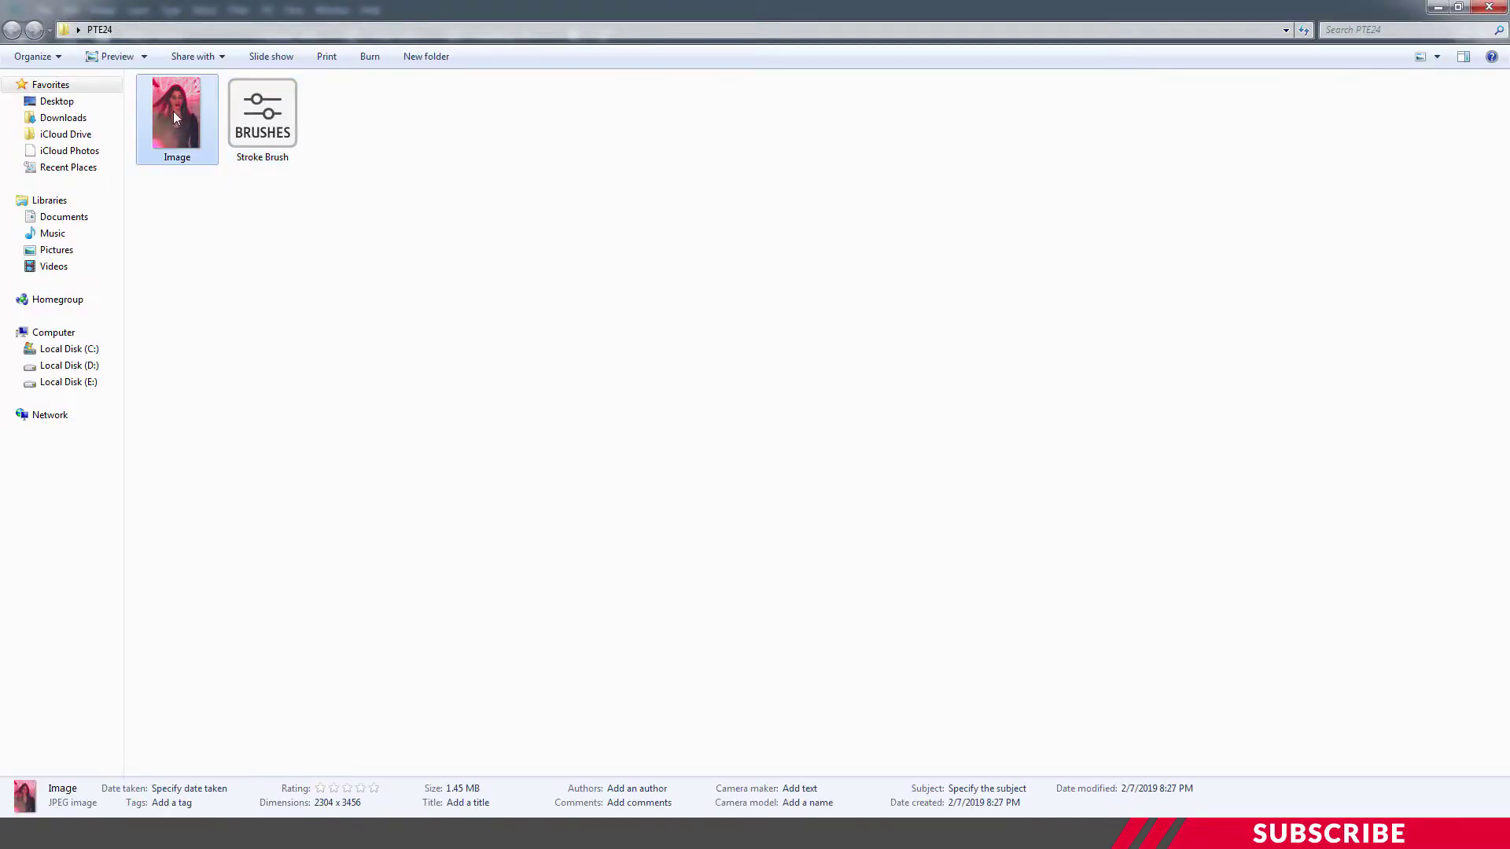
{"action": "right_click", "coordinate": [173, 111]}
{"action": "left_click", "coordinate": [431, 252]}
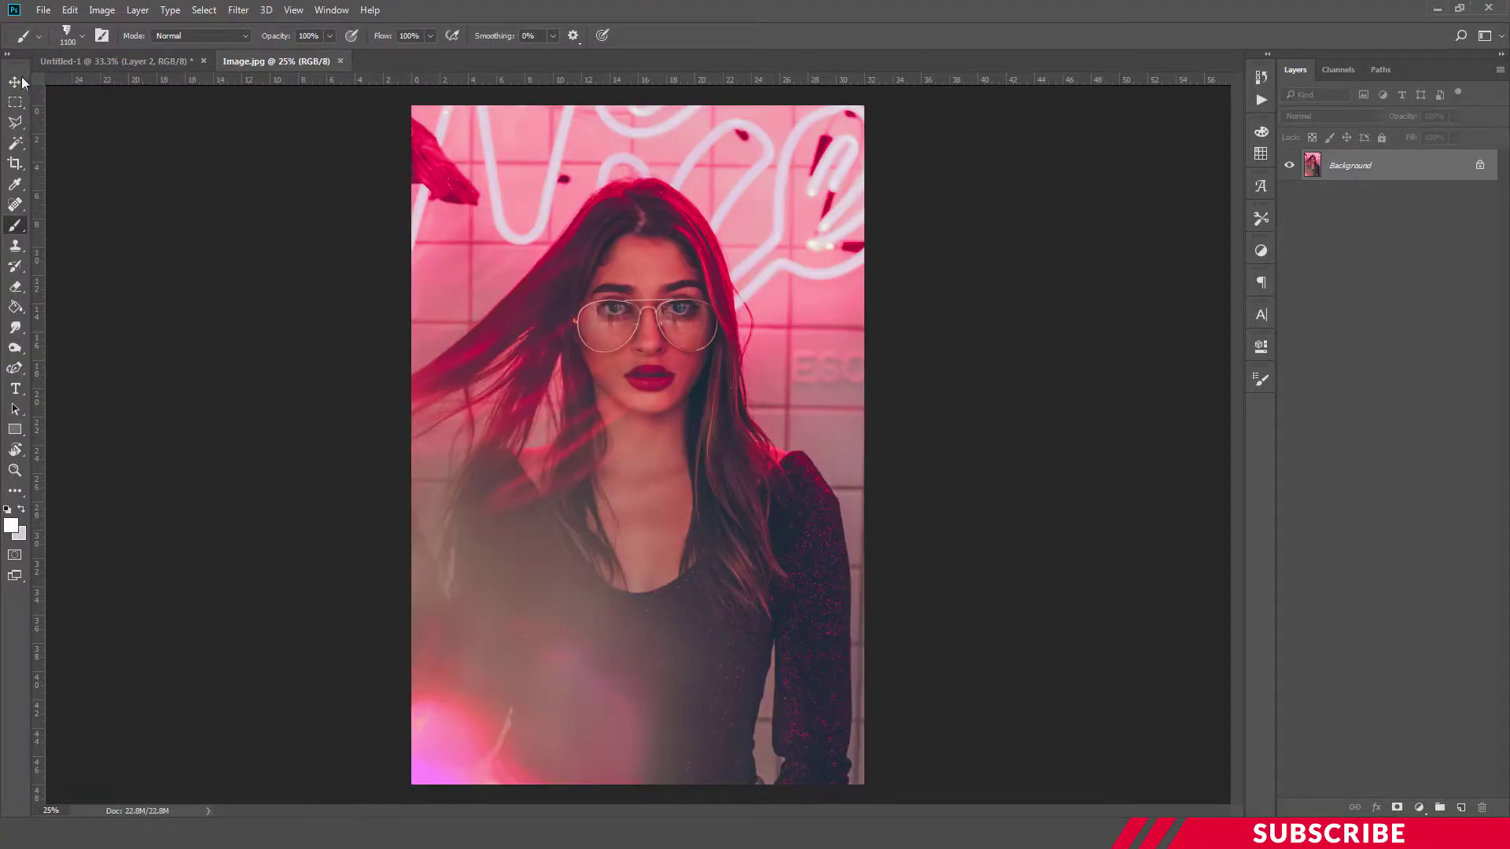
Drag the model photo into the wallpaper and clip it to the stroke layer.
{"action": "left_click", "coordinate": [15, 82]}
{"action": "left_click_drag", "start_coordinate": [289, 60], "coordinate": [299, 94]}
{"action": "left_click_drag", "start_coordinate": [566, 220], "coordinate": [723, 331]}
{"action": "left_click", "coordinate": [678, 90]}
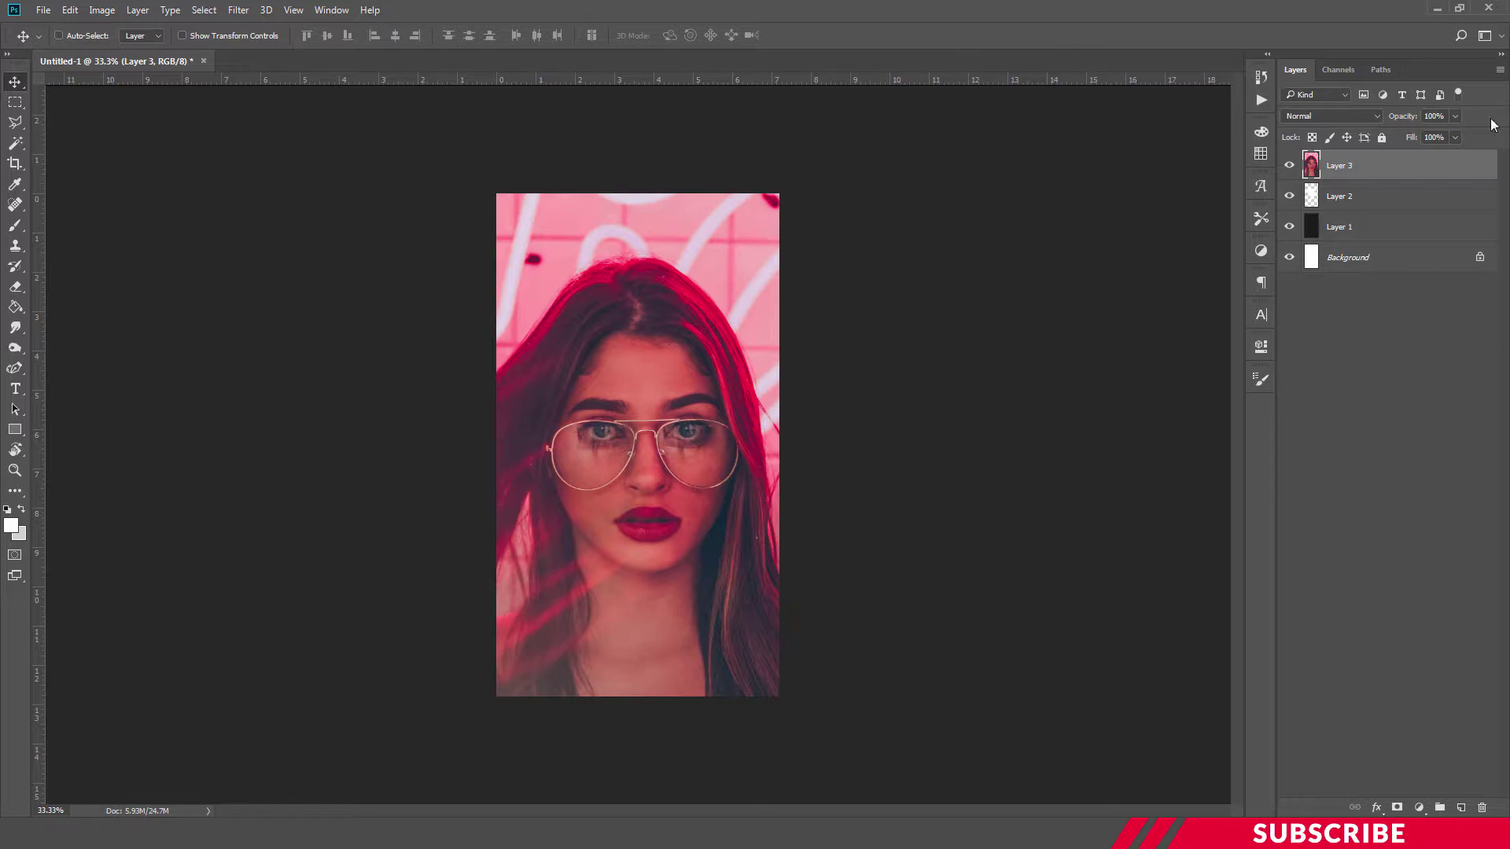
{"action": "right_click", "coordinate": [1412, 173]}
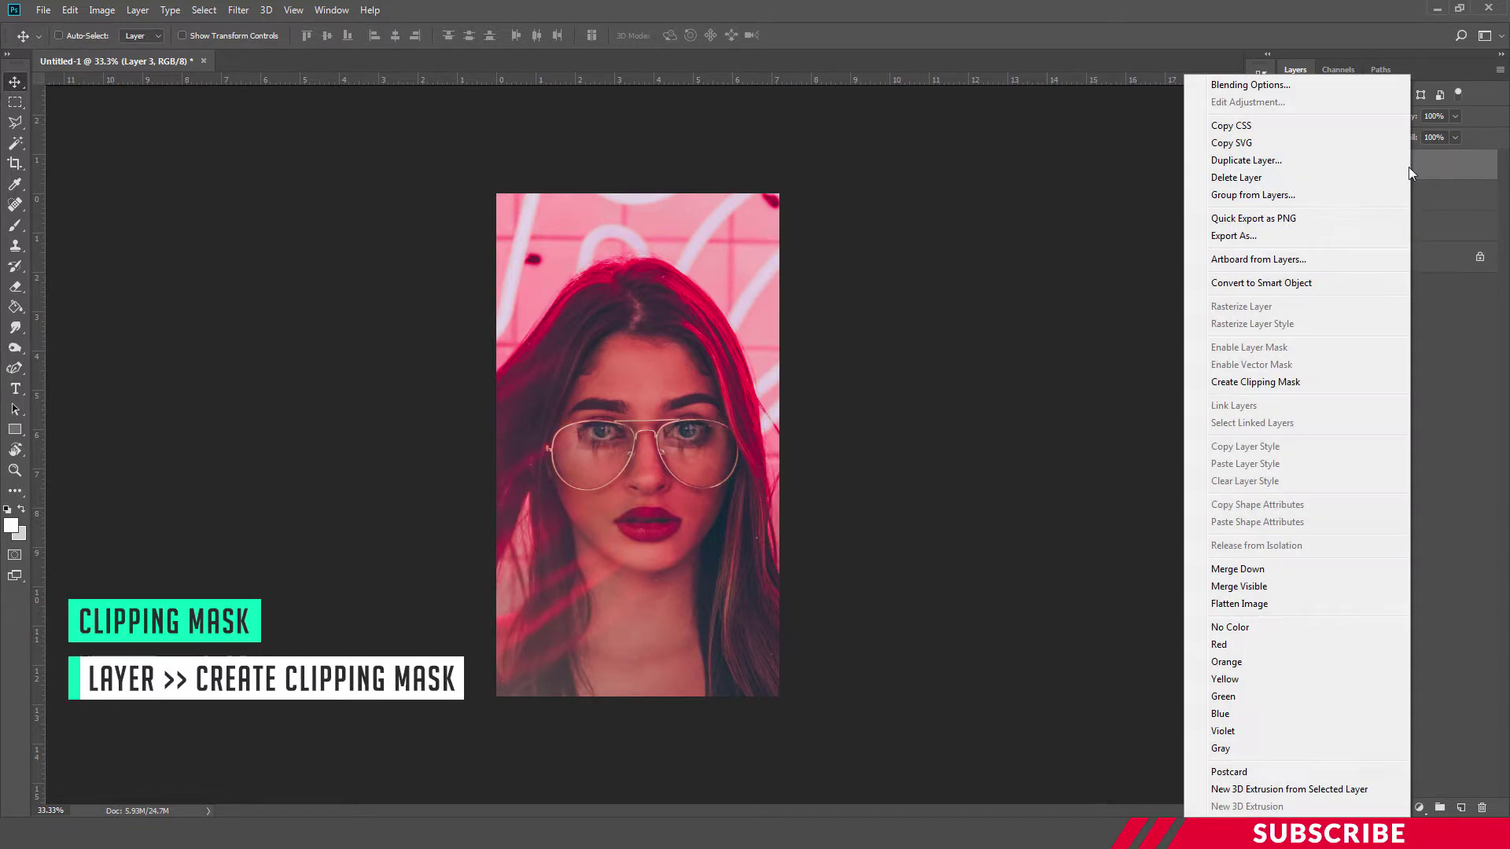
{"action": "left_click", "coordinate": [1257, 385]}
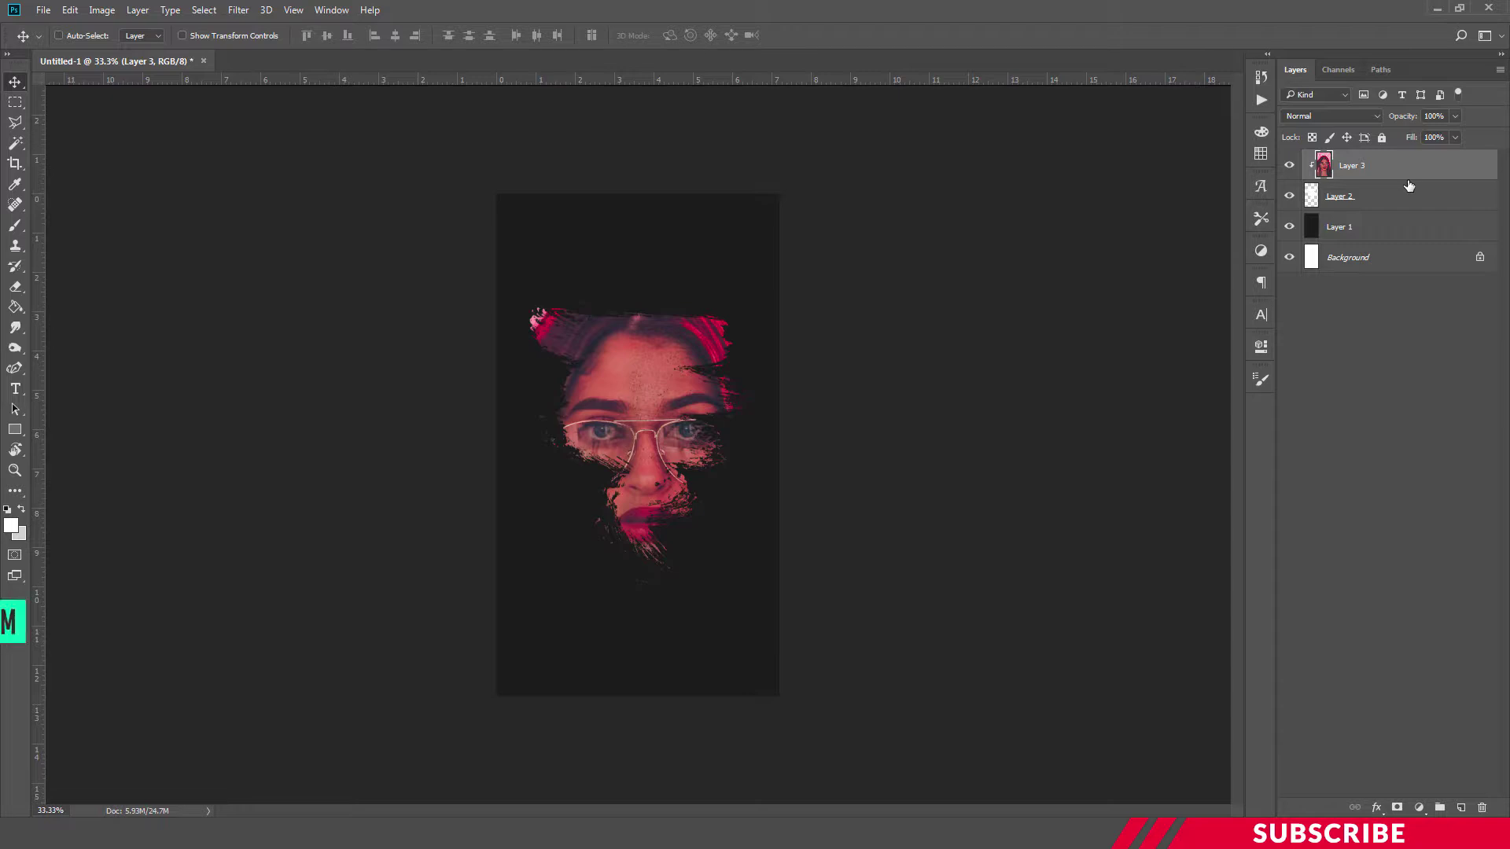
Scale the photo to about 43%, centre it in the stroke, and commit.
{"action": "key", "text": "ctrl+t"}
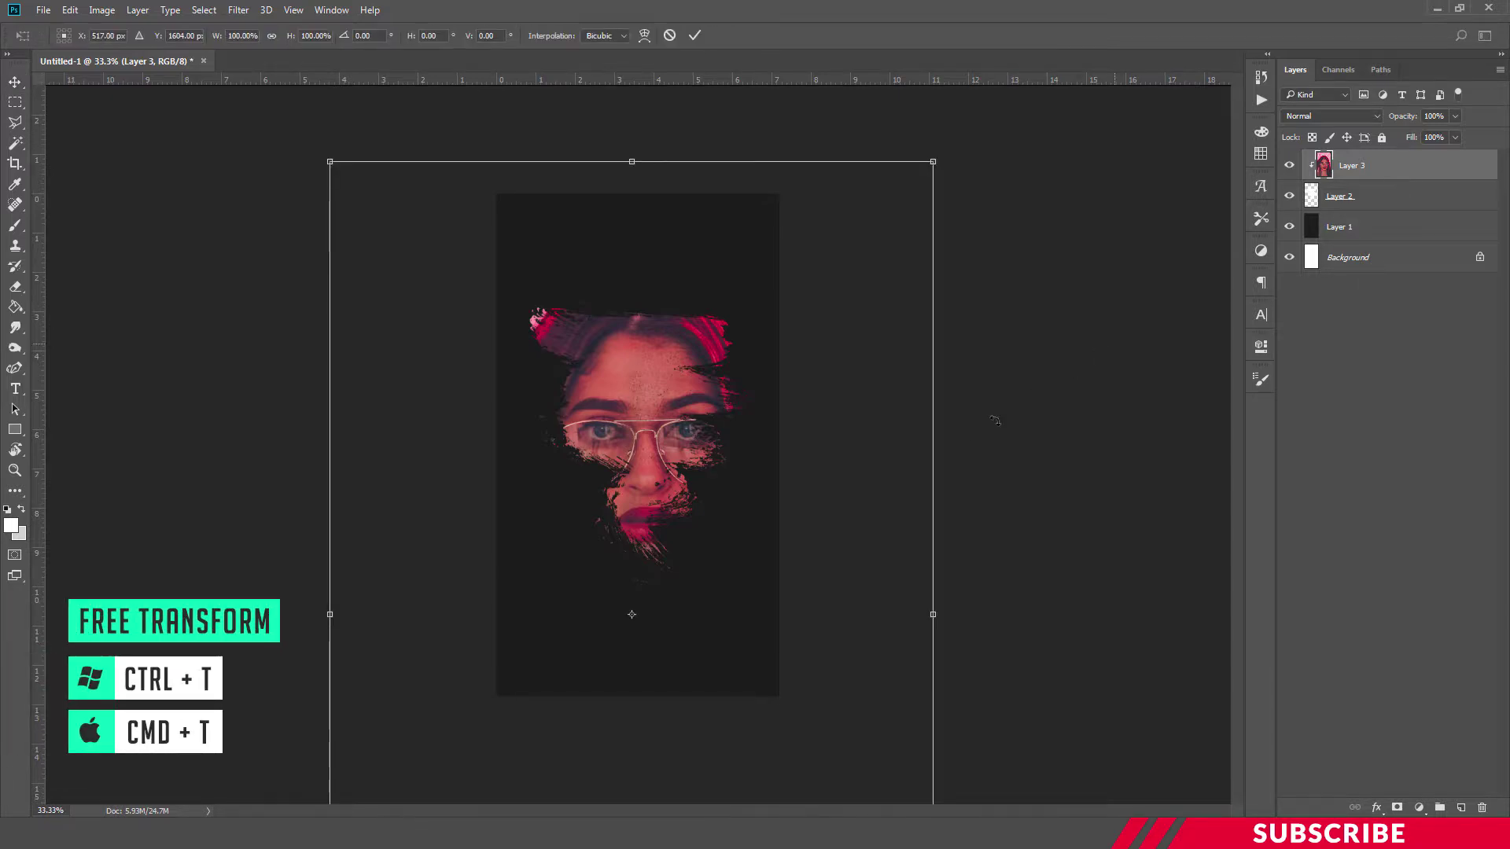
{"action": "scroll", "coordinate": [826, 574], "scroll_direction": "down", "scroll_amount": 1}
{"action": "scroll", "coordinate": [826, 637], "scroll_direction": "down", "scroll_amount": 2}
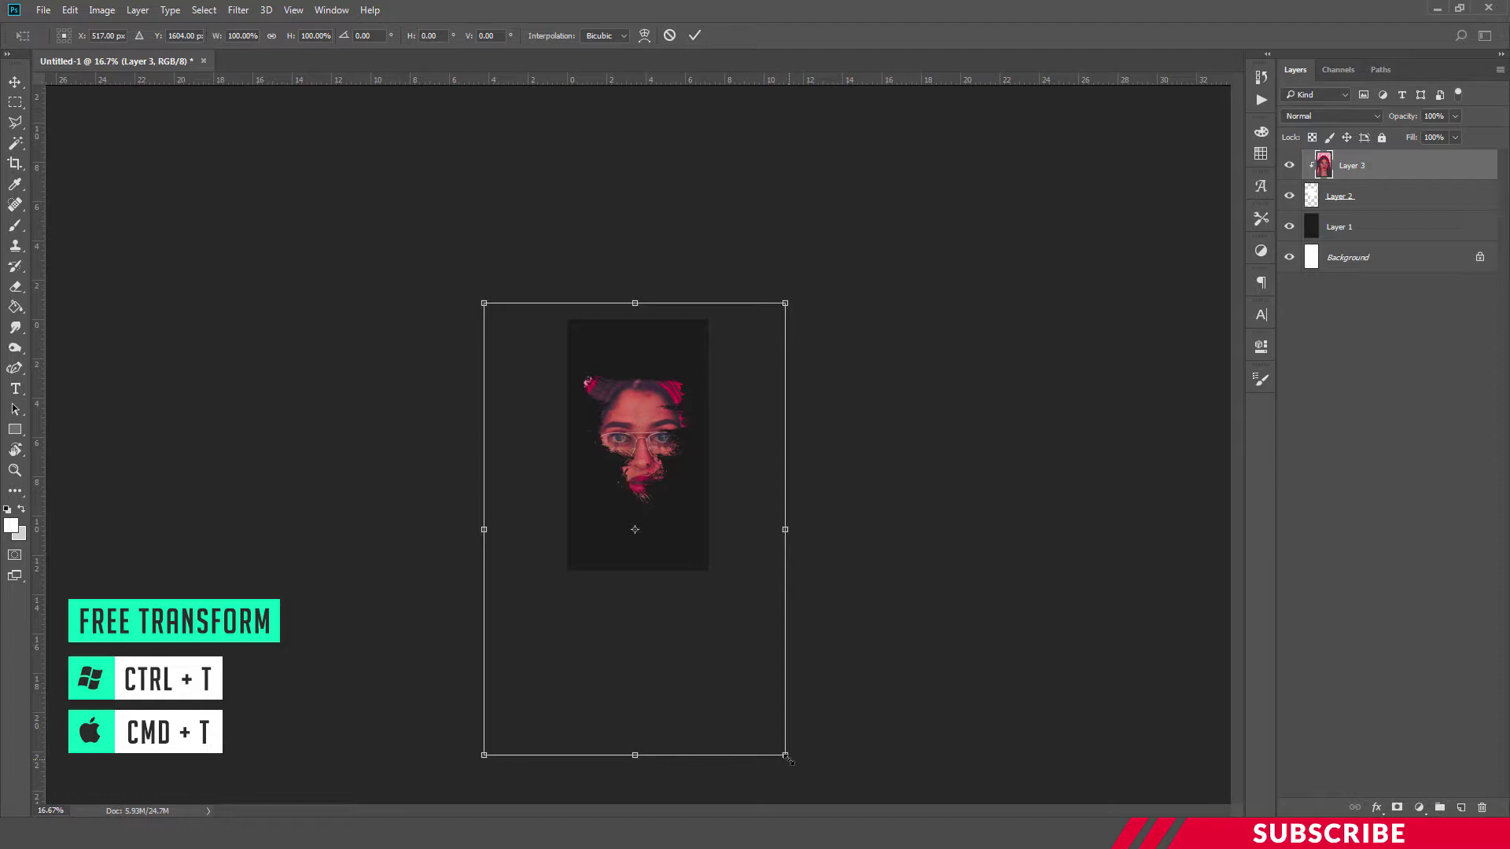
{"action": "mouse_move", "coordinate": [787, 758]}
{"action": "left_mouse_down"}
{"action": "mouse_move", "coordinate": [697, 649]}
{"action": "mouse_move", "coordinate": [633, 527]}
{"action": "left_mouse_up"}
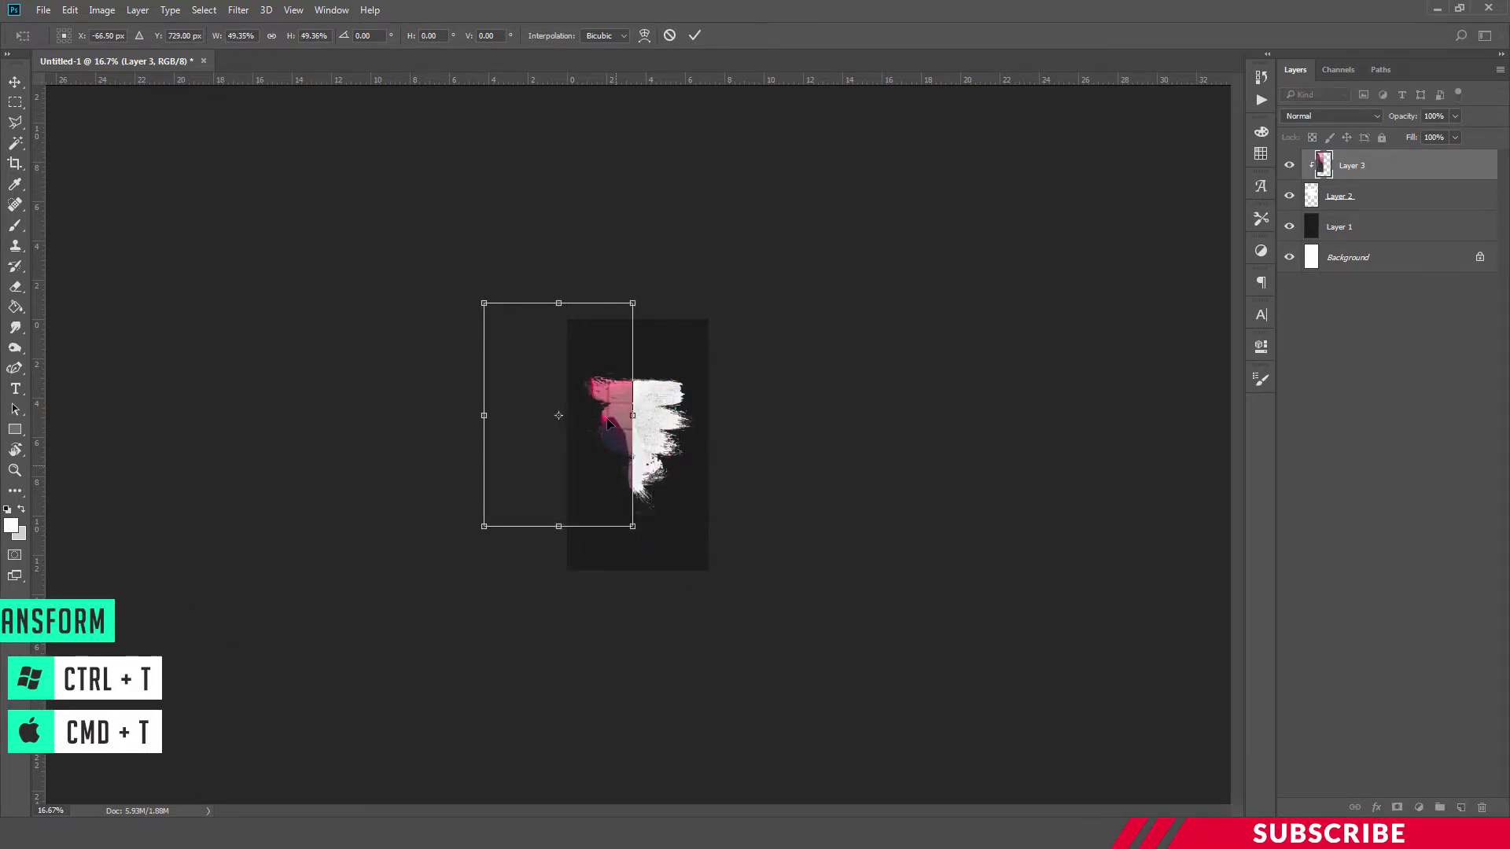
{"action": "left_click_drag", "start_coordinate": [610, 415], "coordinate": [690, 452]}
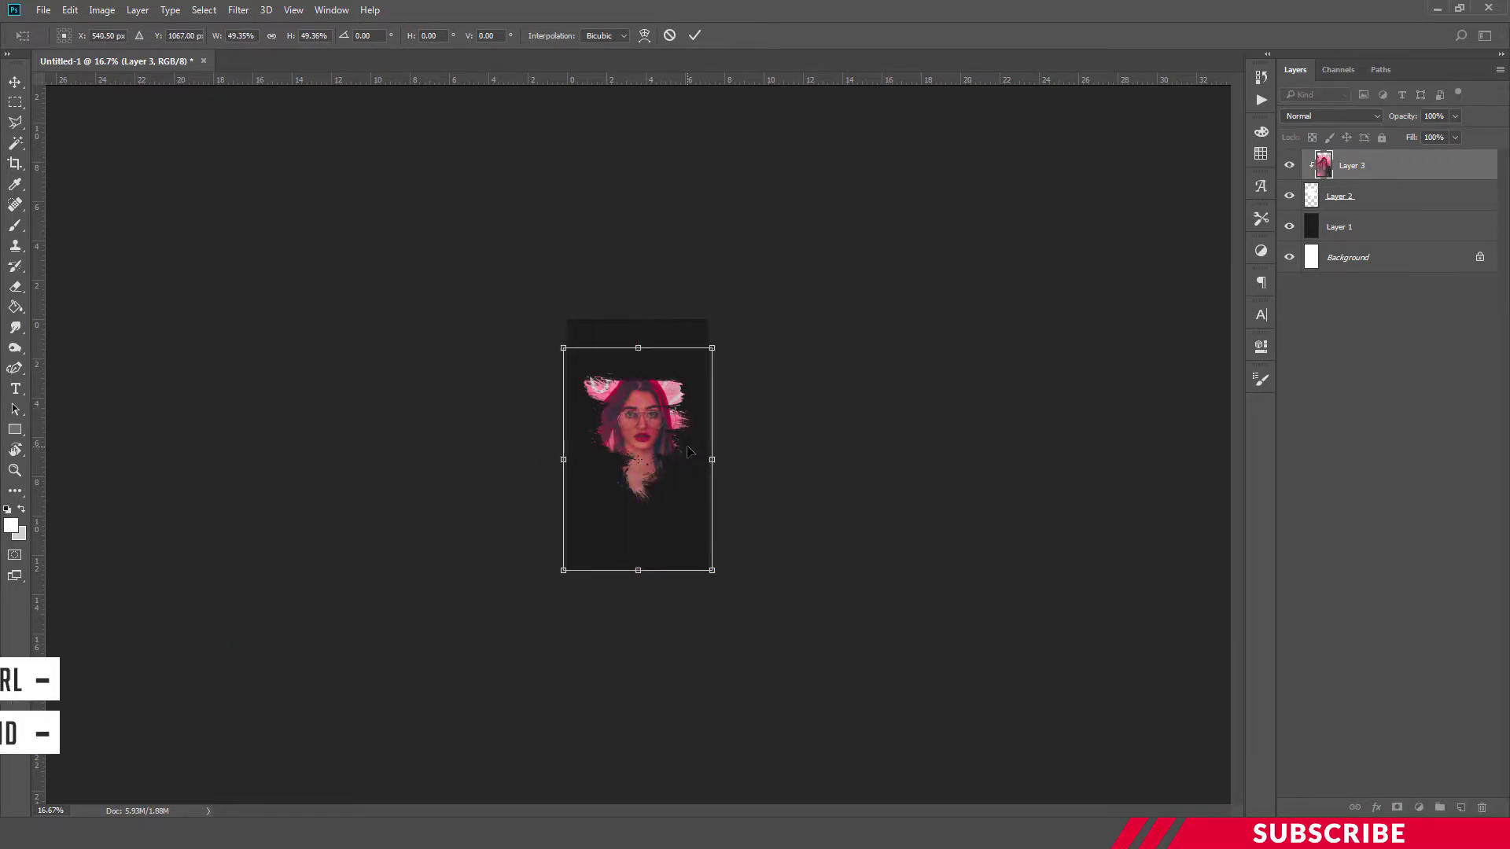
{"action": "key", "text": "ctrl+plus"}
{"action": "key", "text": "ctrl+plus"}
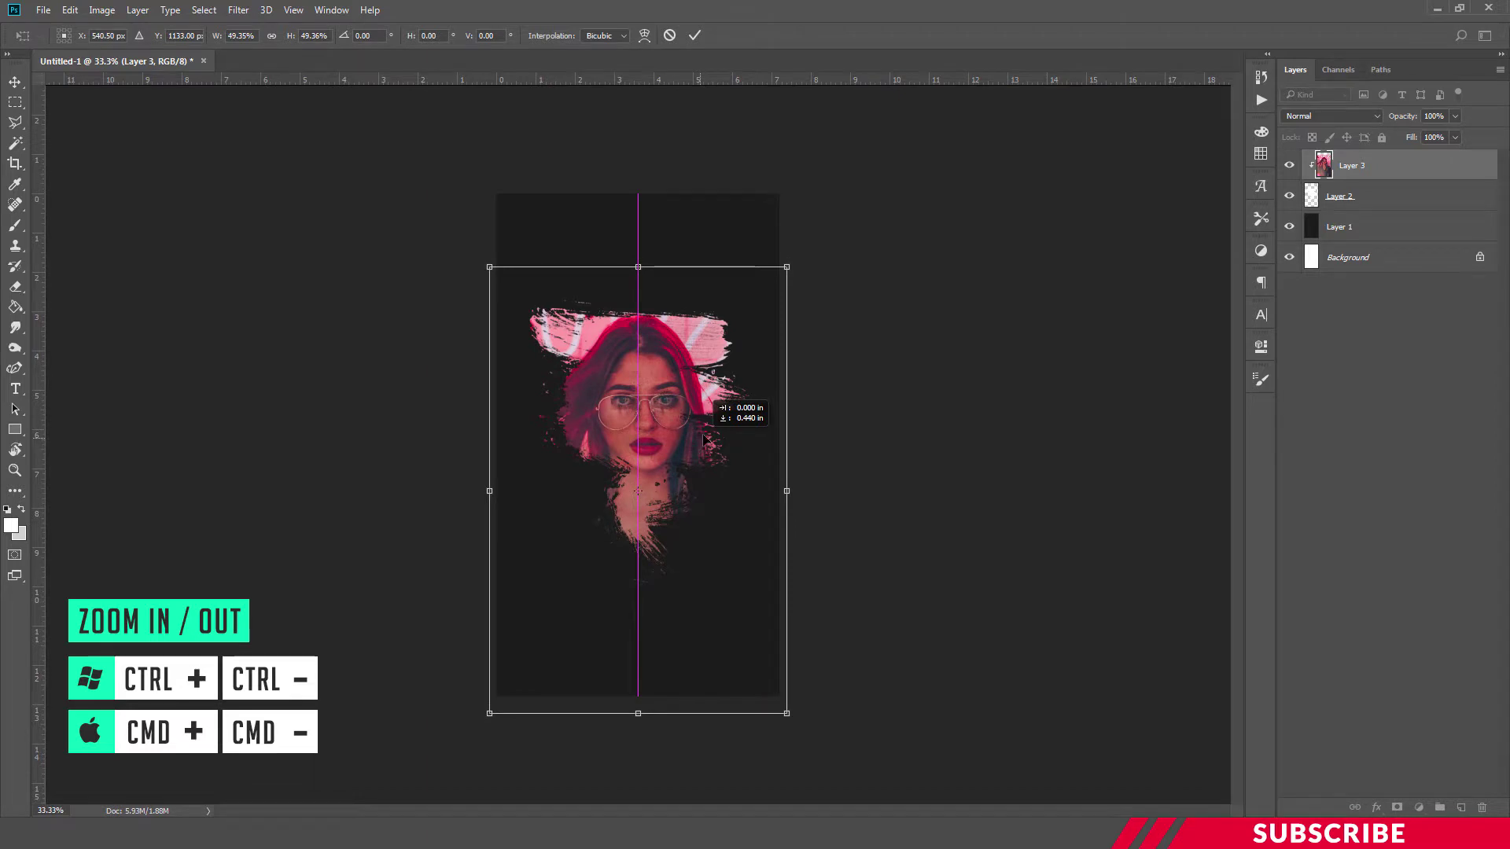
{"action": "left_click_drag", "start_coordinate": [704, 443], "coordinate": [705, 440]}
{"action": "left_click_drag", "start_coordinate": [786, 711], "coordinate": [762, 652]}
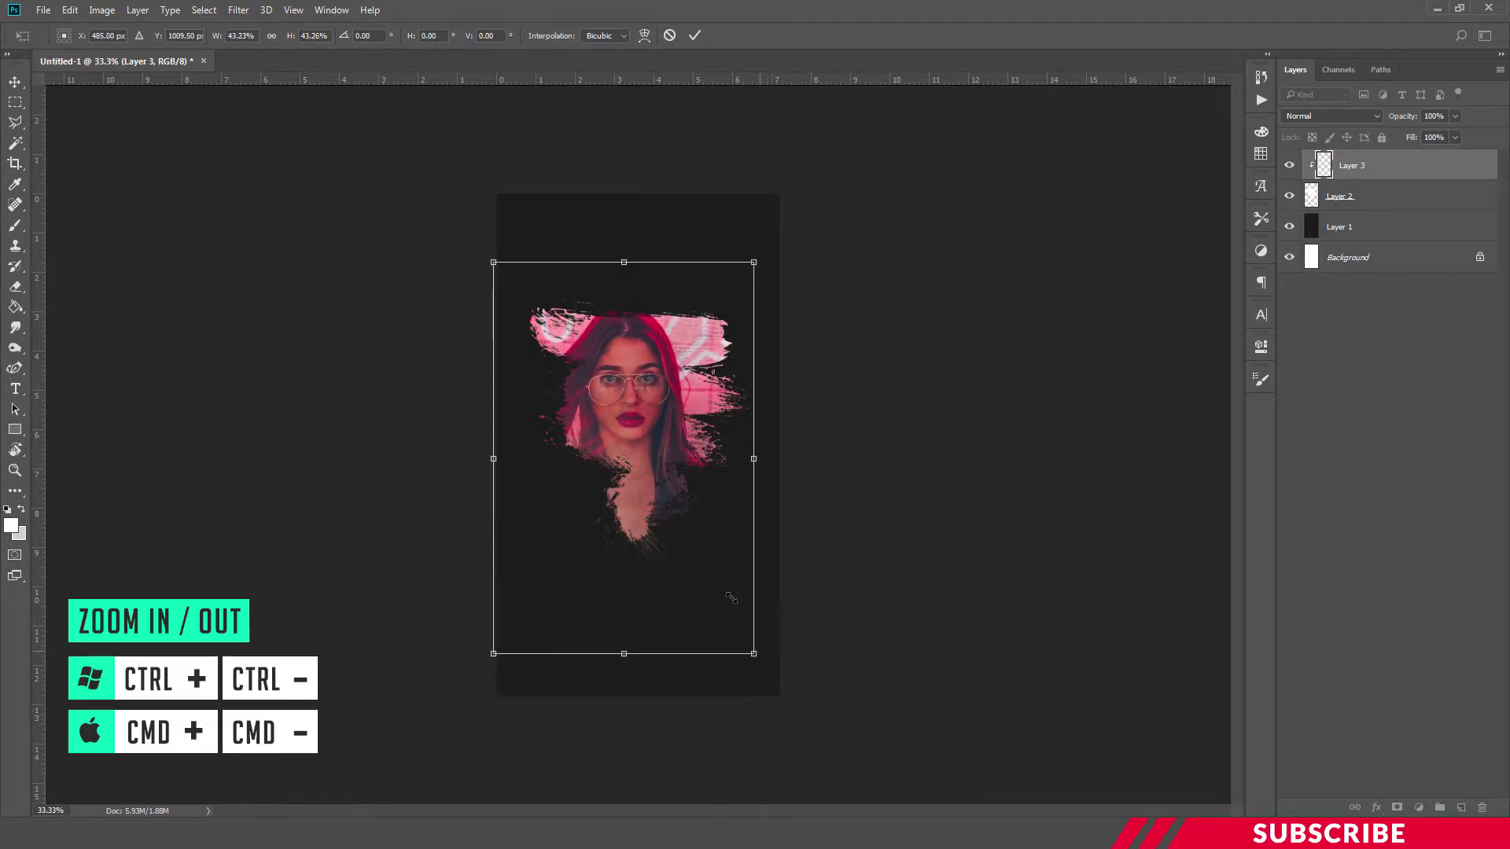
{"action": "left_click_drag", "start_coordinate": [659, 425], "coordinate": [669, 437]}
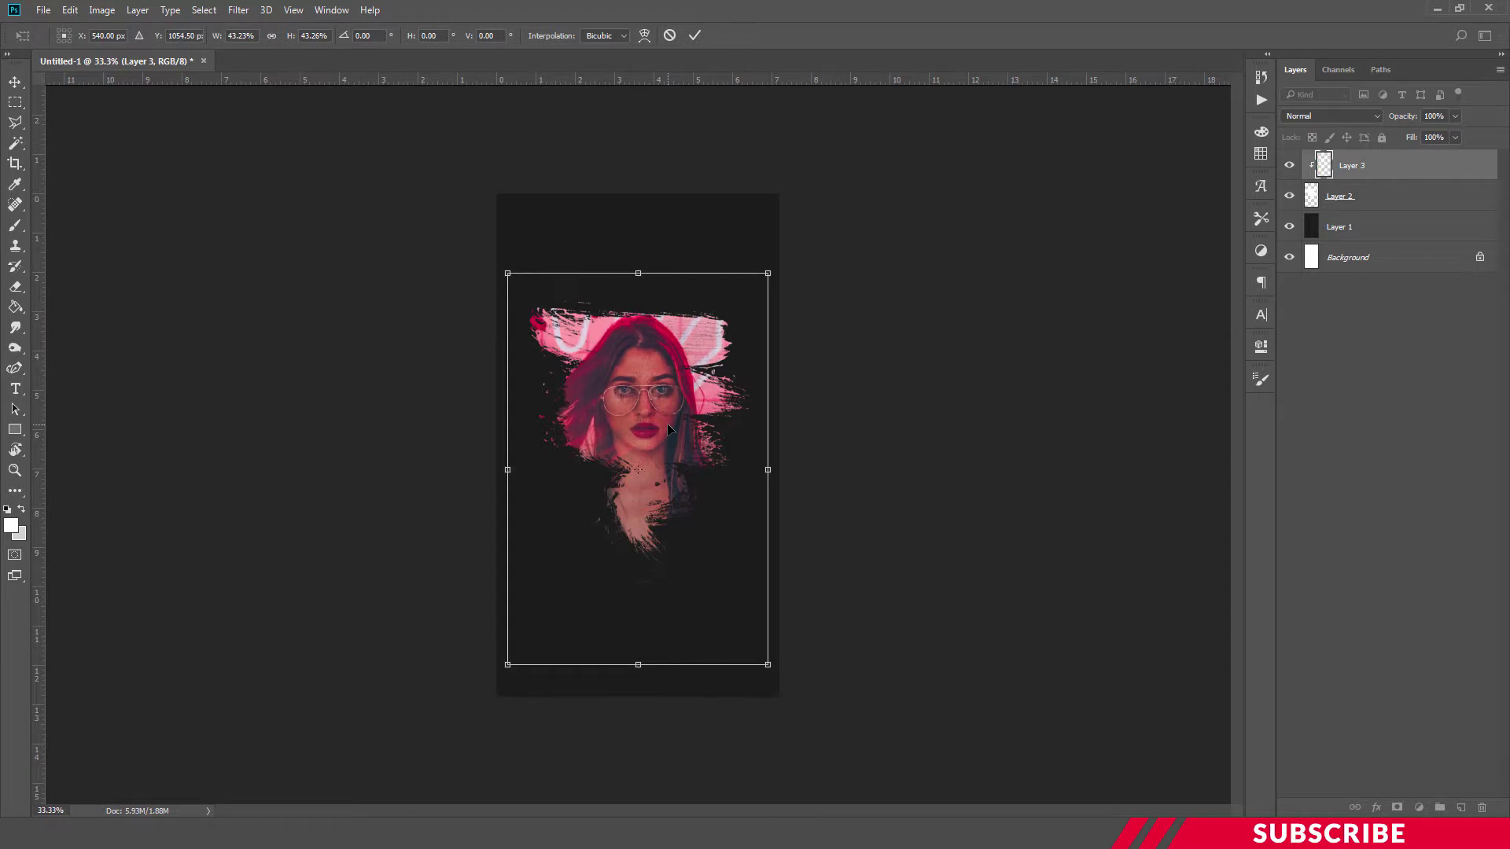
{"action": "key", "text": "Return"}
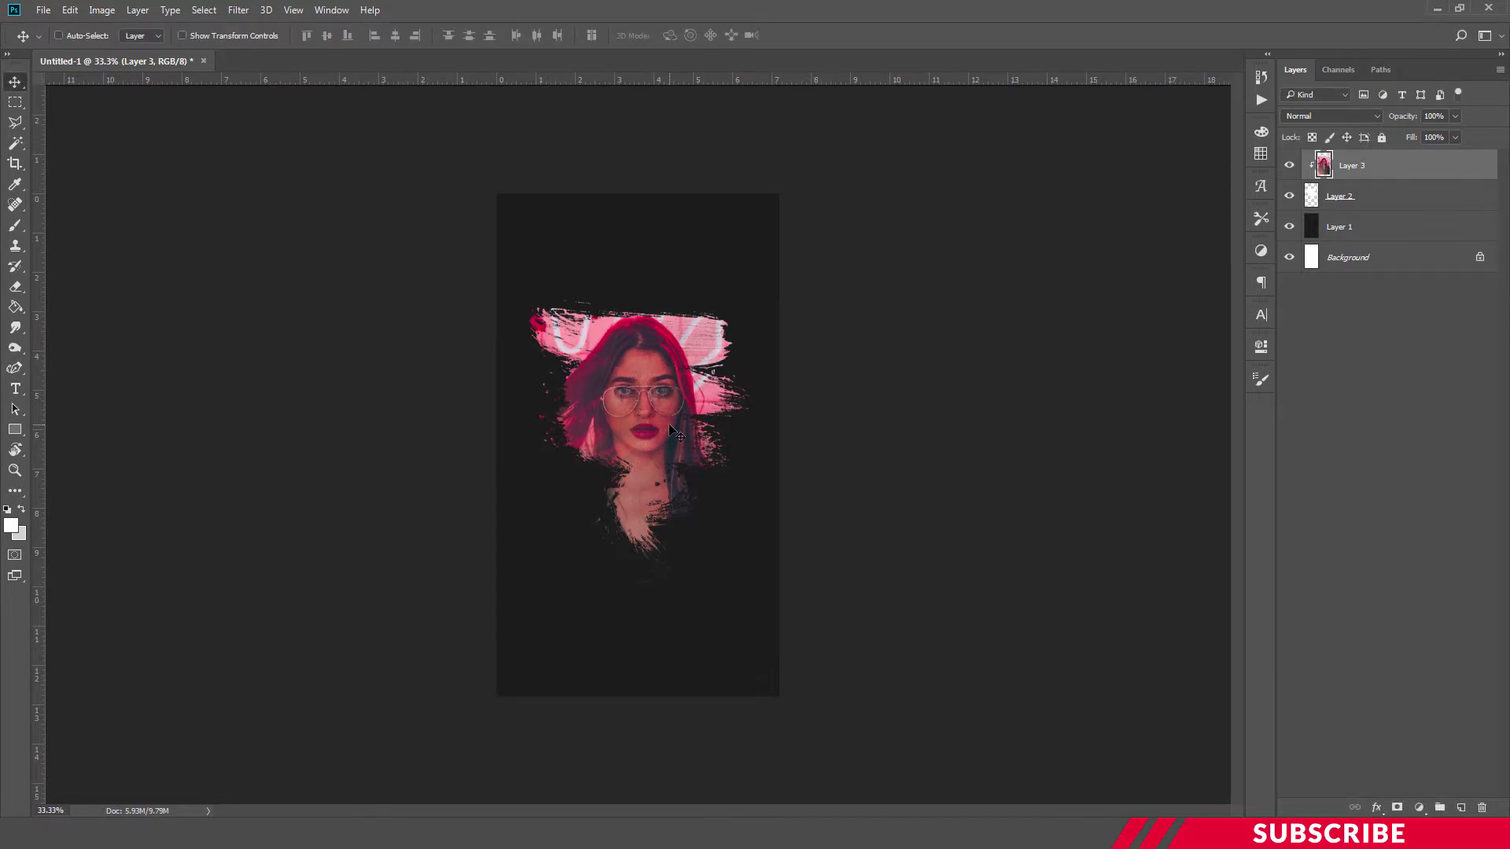
Add a new Layer 4 in Color blend mode above the photo.
{"action": "left_click", "coordinate": [1461, 808]}
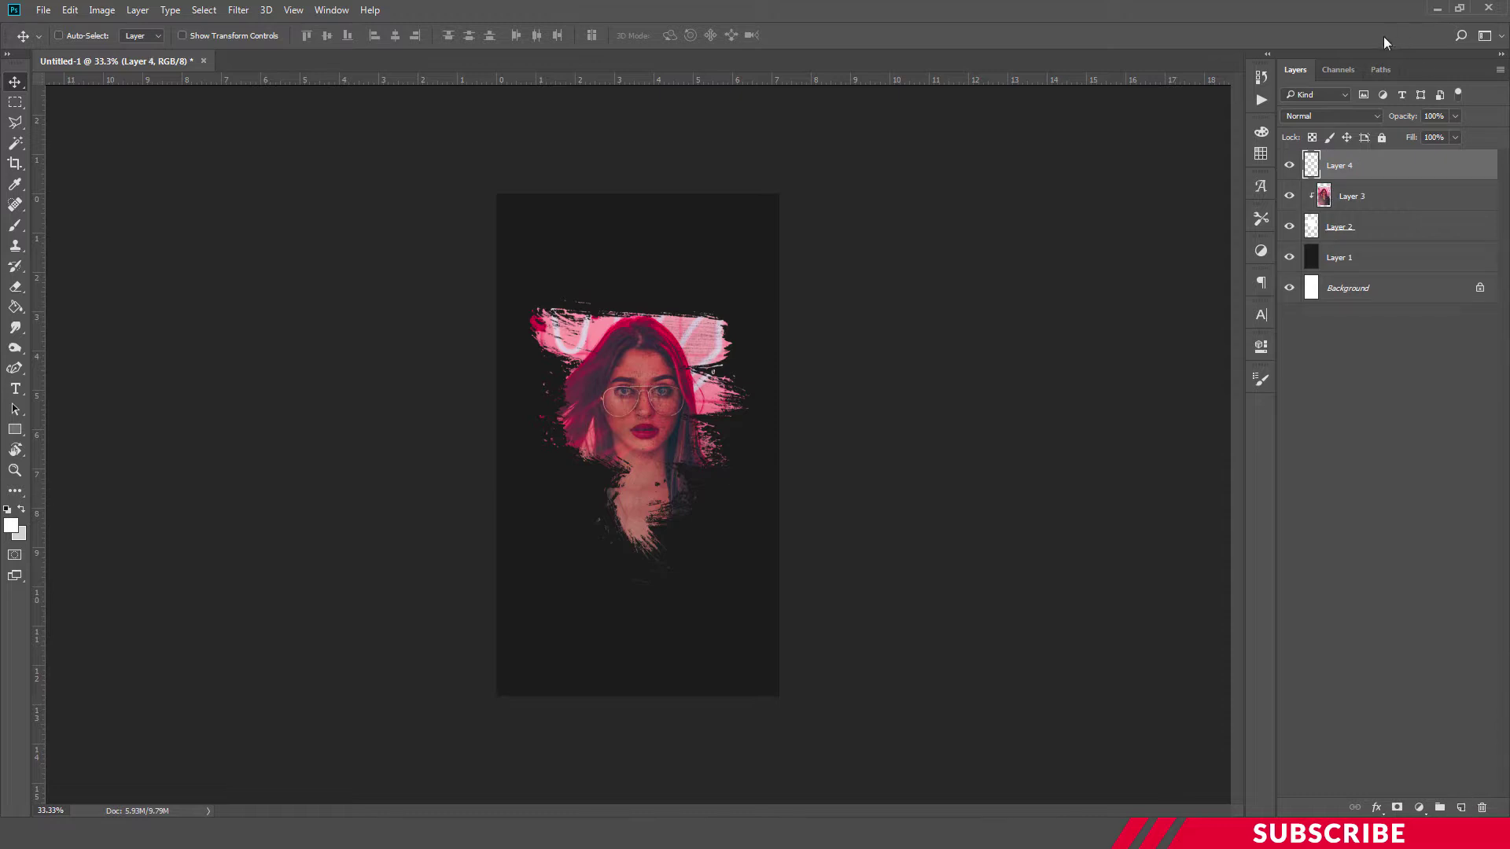
{"action": "left_click", "coordinate": [1345, 115]}
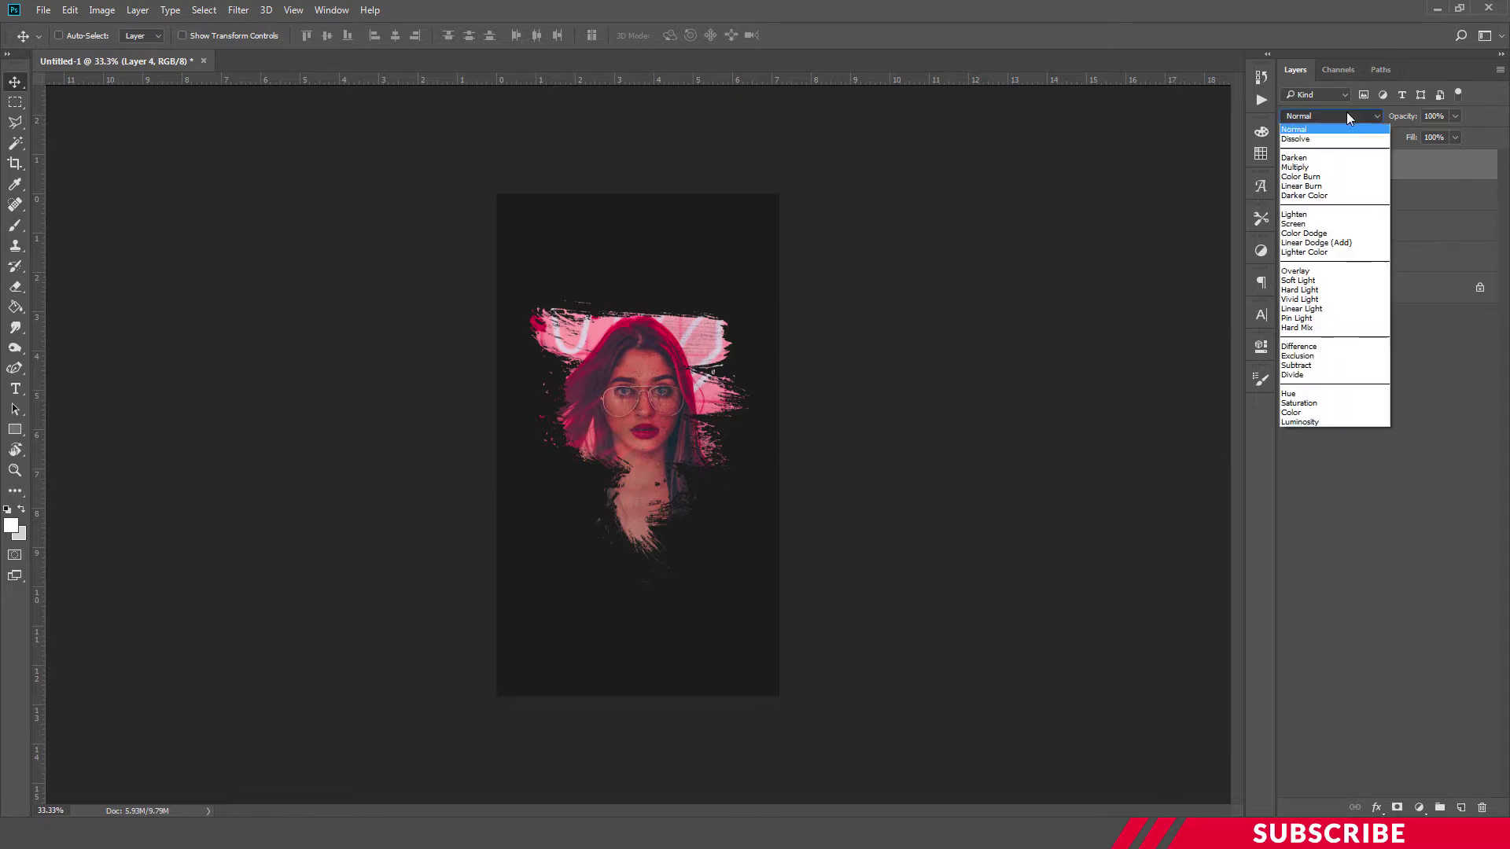
{"action": "left_click", "coordinate": [1313, 411]}
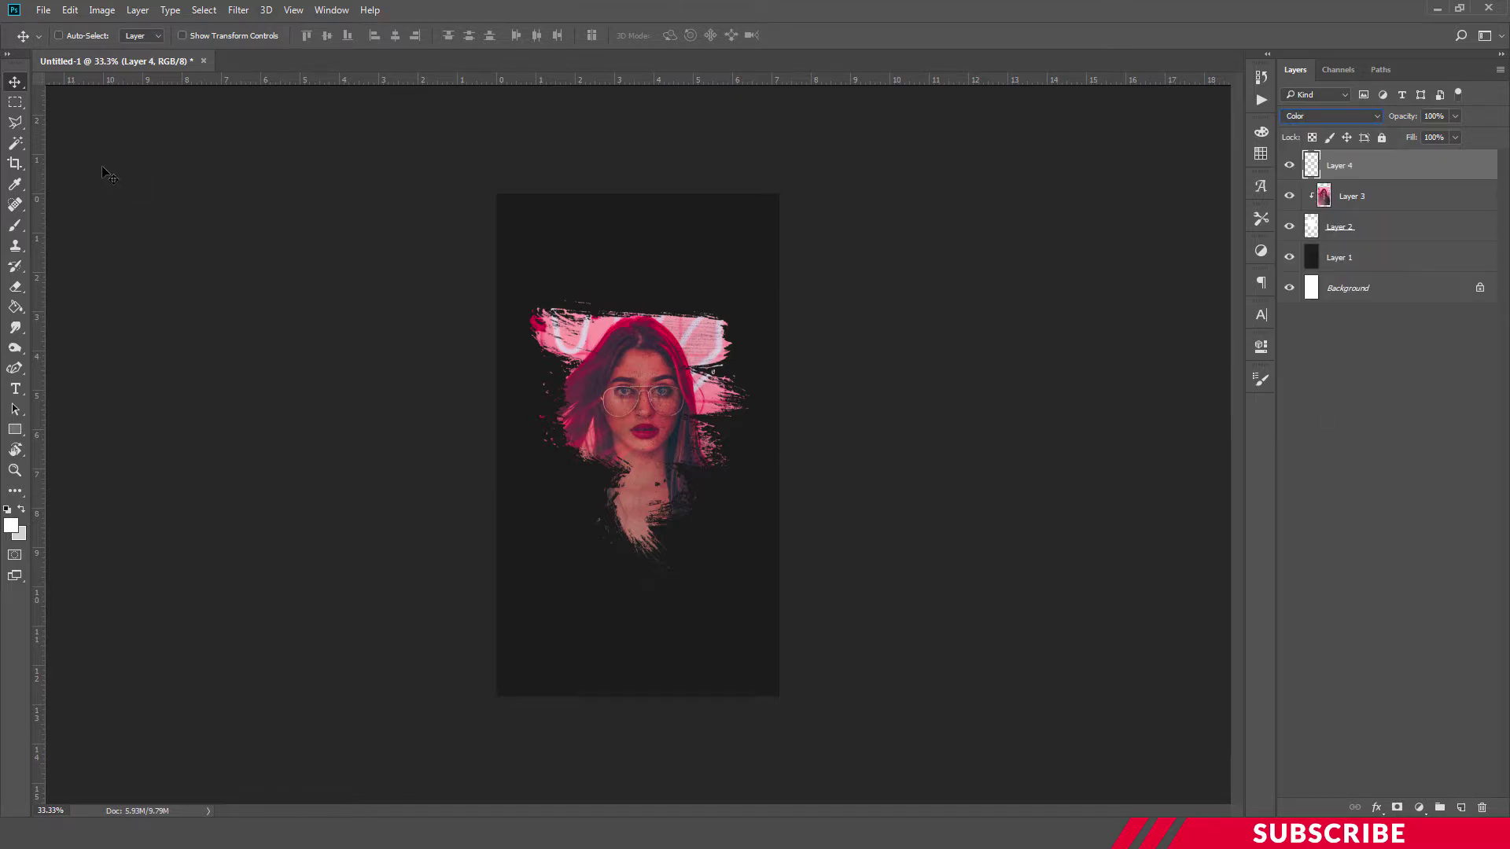
Set the foreground colour to a deep crimson such as 740630.
{"action": "left_click", "coordinate": [13, 524]}
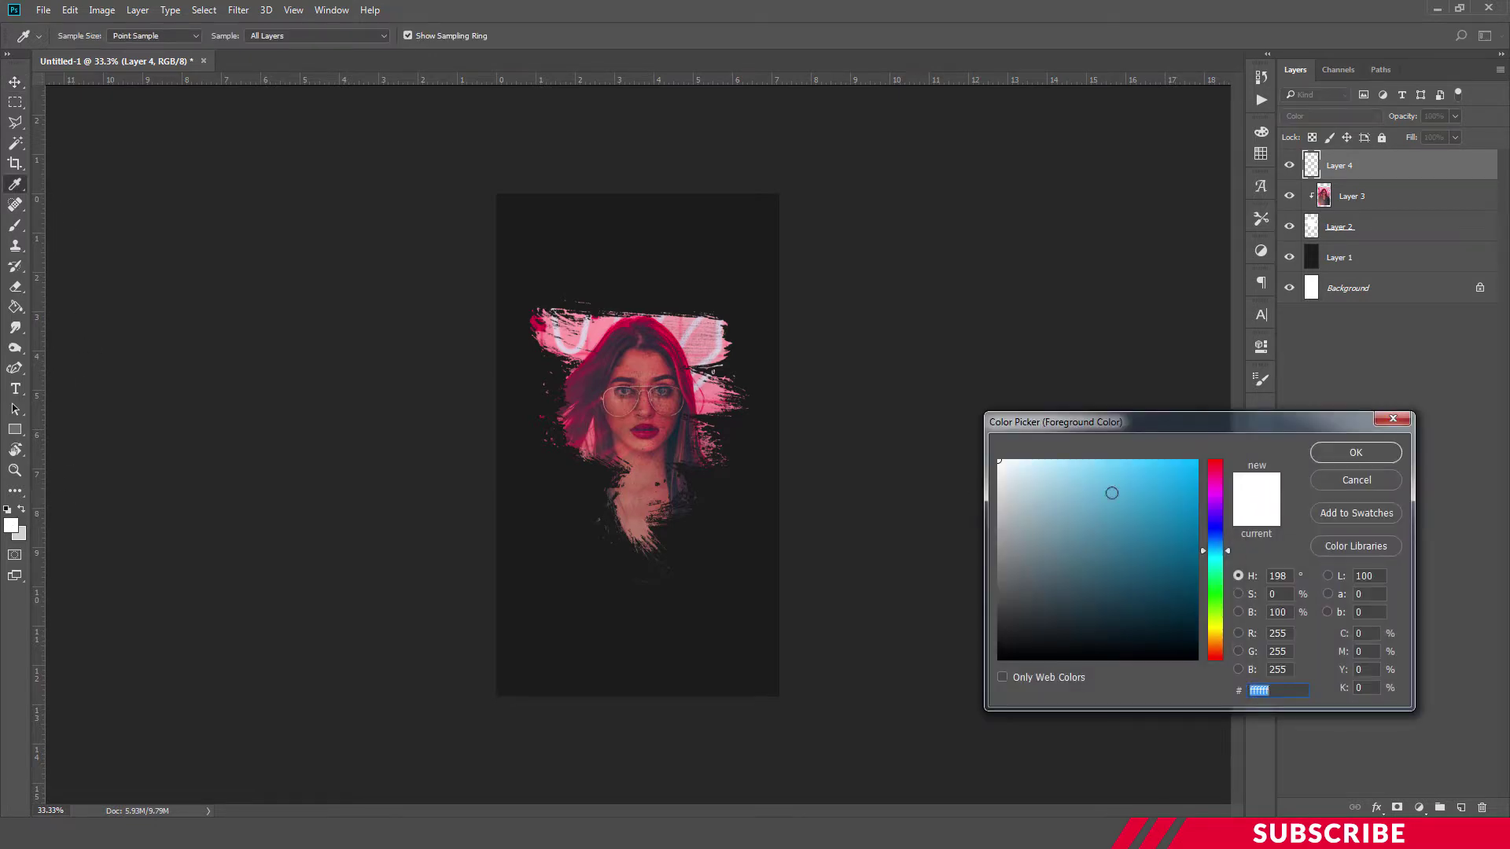
{"action": "left_click_drag", "start_coordinate": [1216, 484], "coordinate": [1218, 473]}
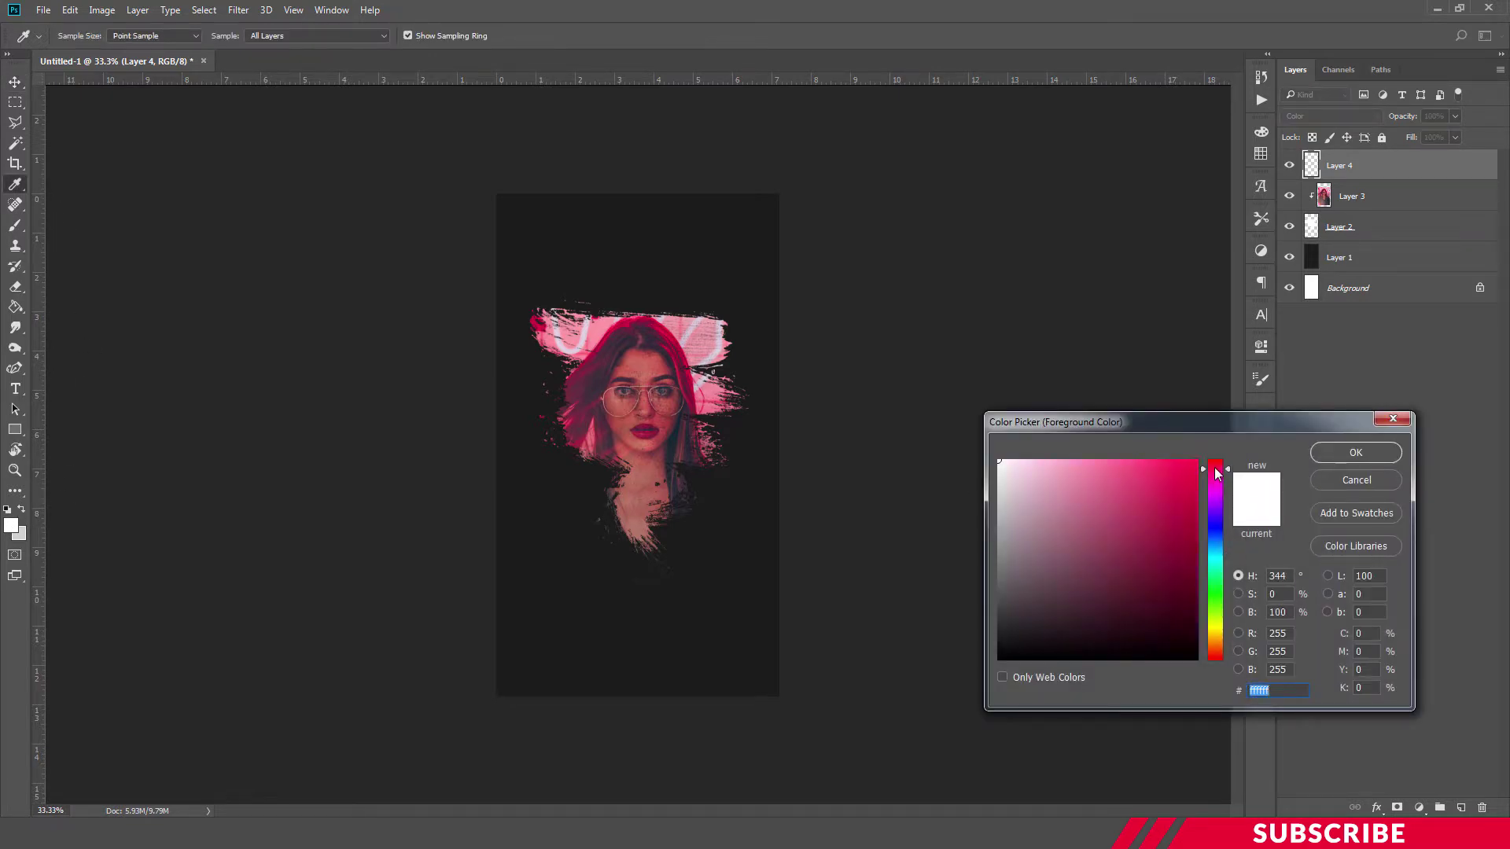
{"action": "type", "text": "72041c"}
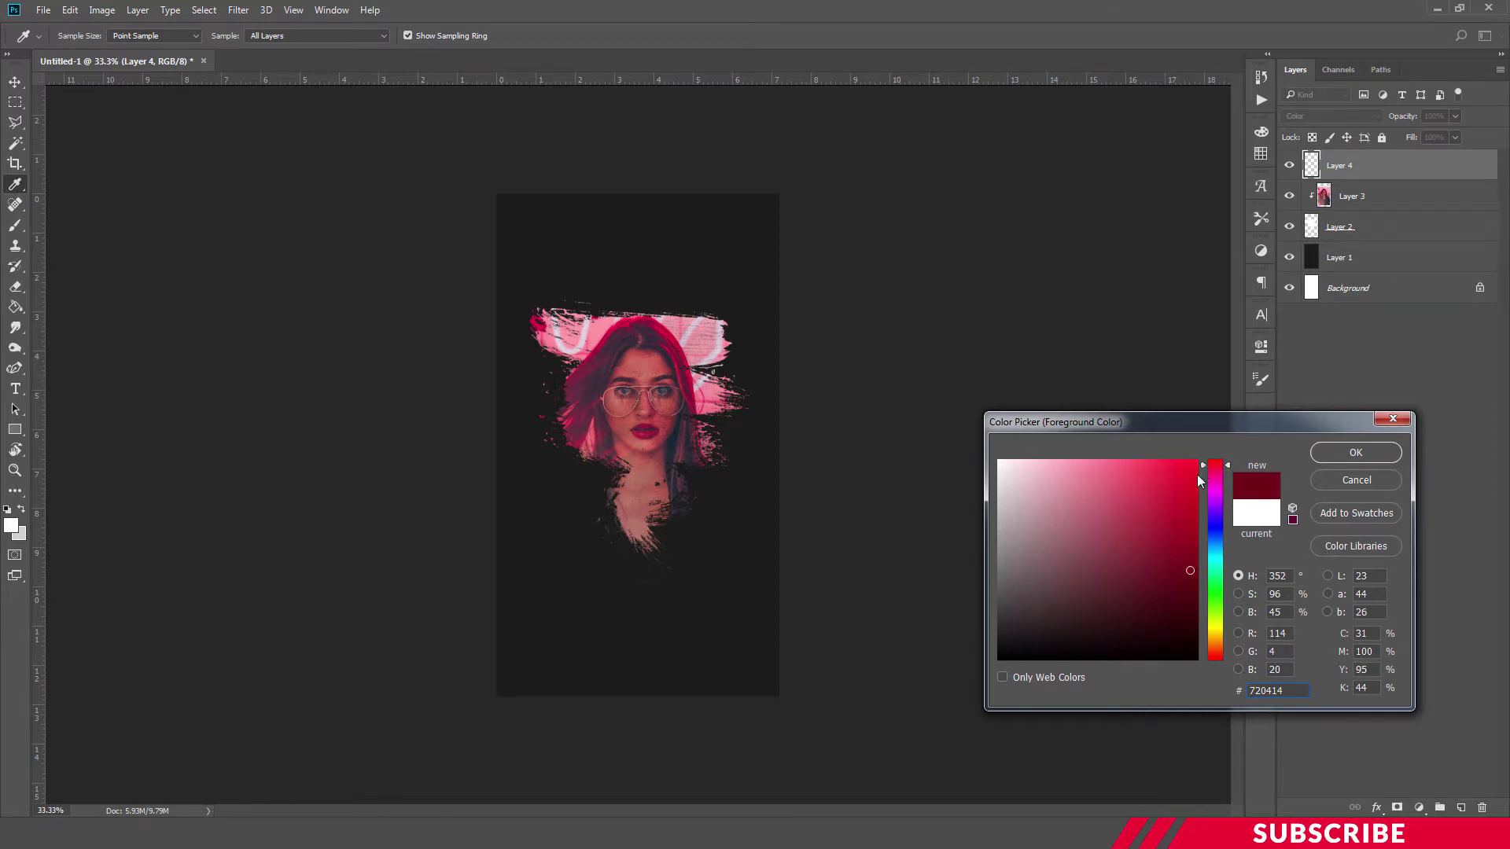
{"action": "left_click_drag", "start_coordinate": [1204, 470], "coordinate": [1205, 482]}
Paint a crimson glow on the right edge with a Soft Round brush.
{"action": "left_click", "coordinate": [1337, 456]}
{"action": "key", "text": "b"}
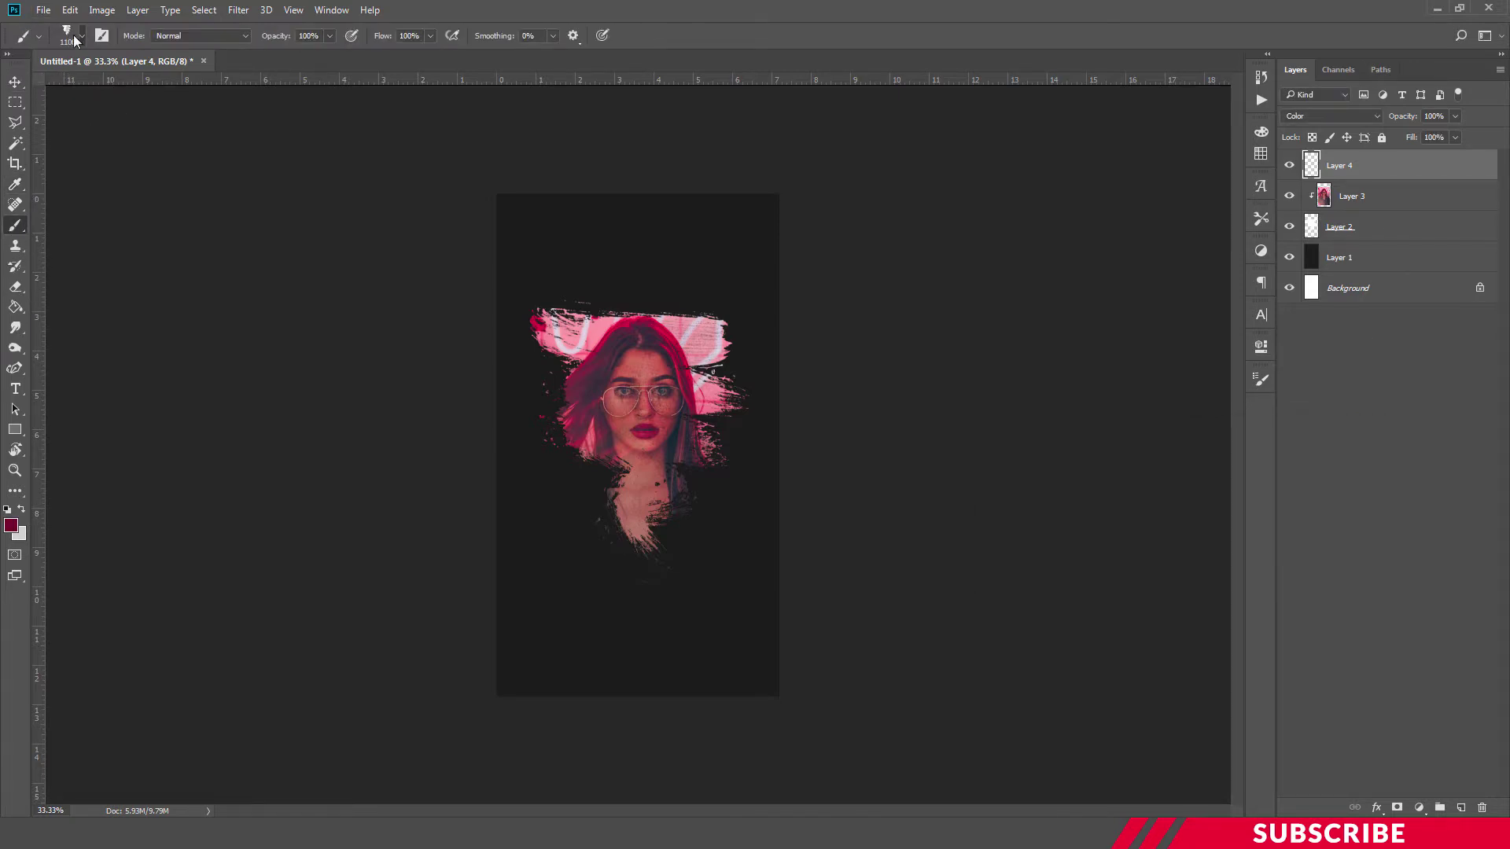
{"action": "left_click", "coordinate": [79, 36]}
{"action": "left_click", "coordinate": [112, 299]}
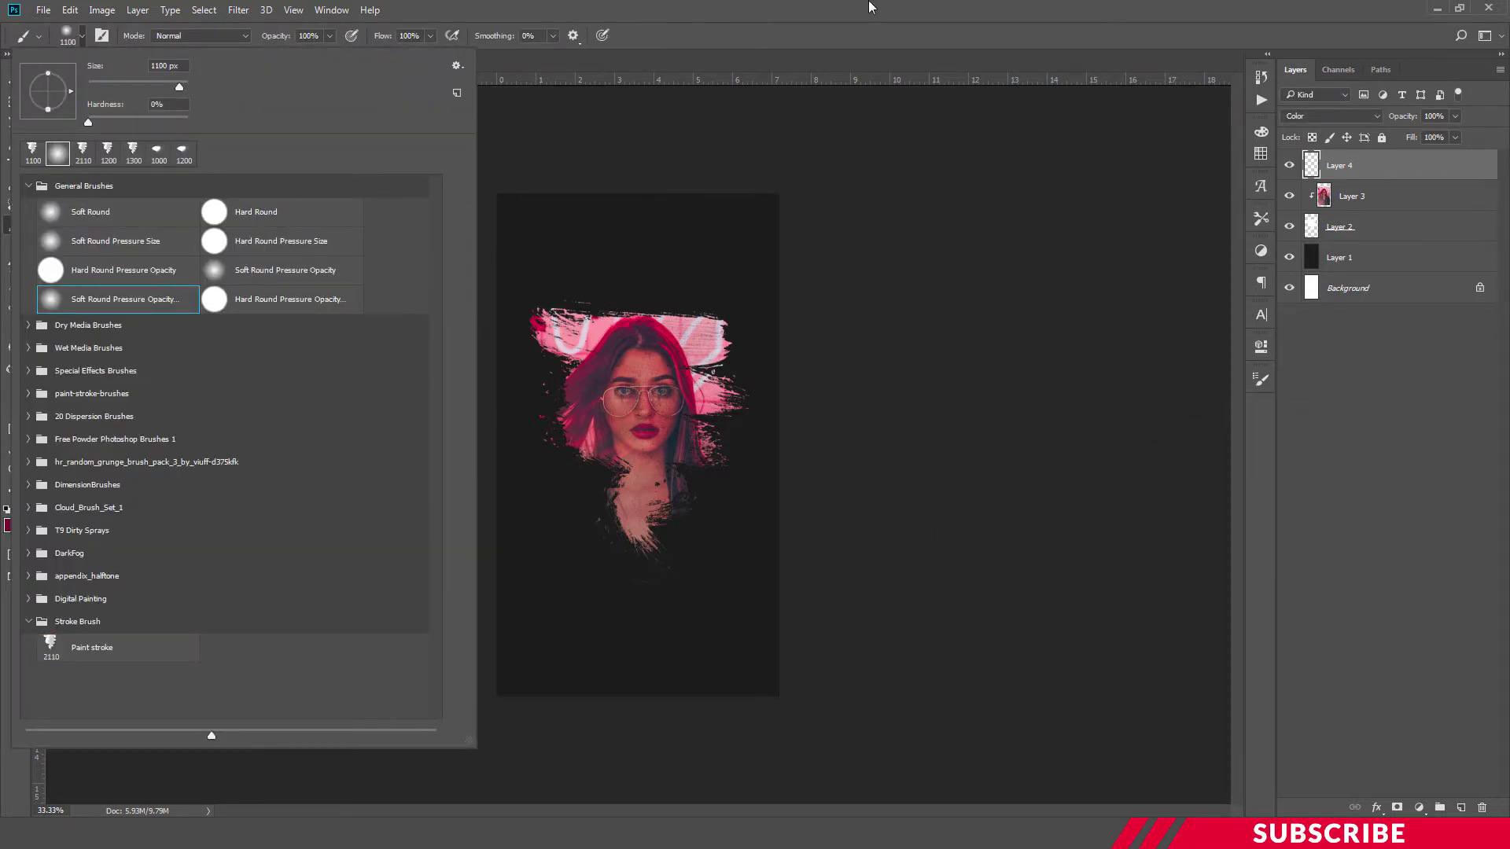
{"action": "left_click", "coordinate": [832, 26]}
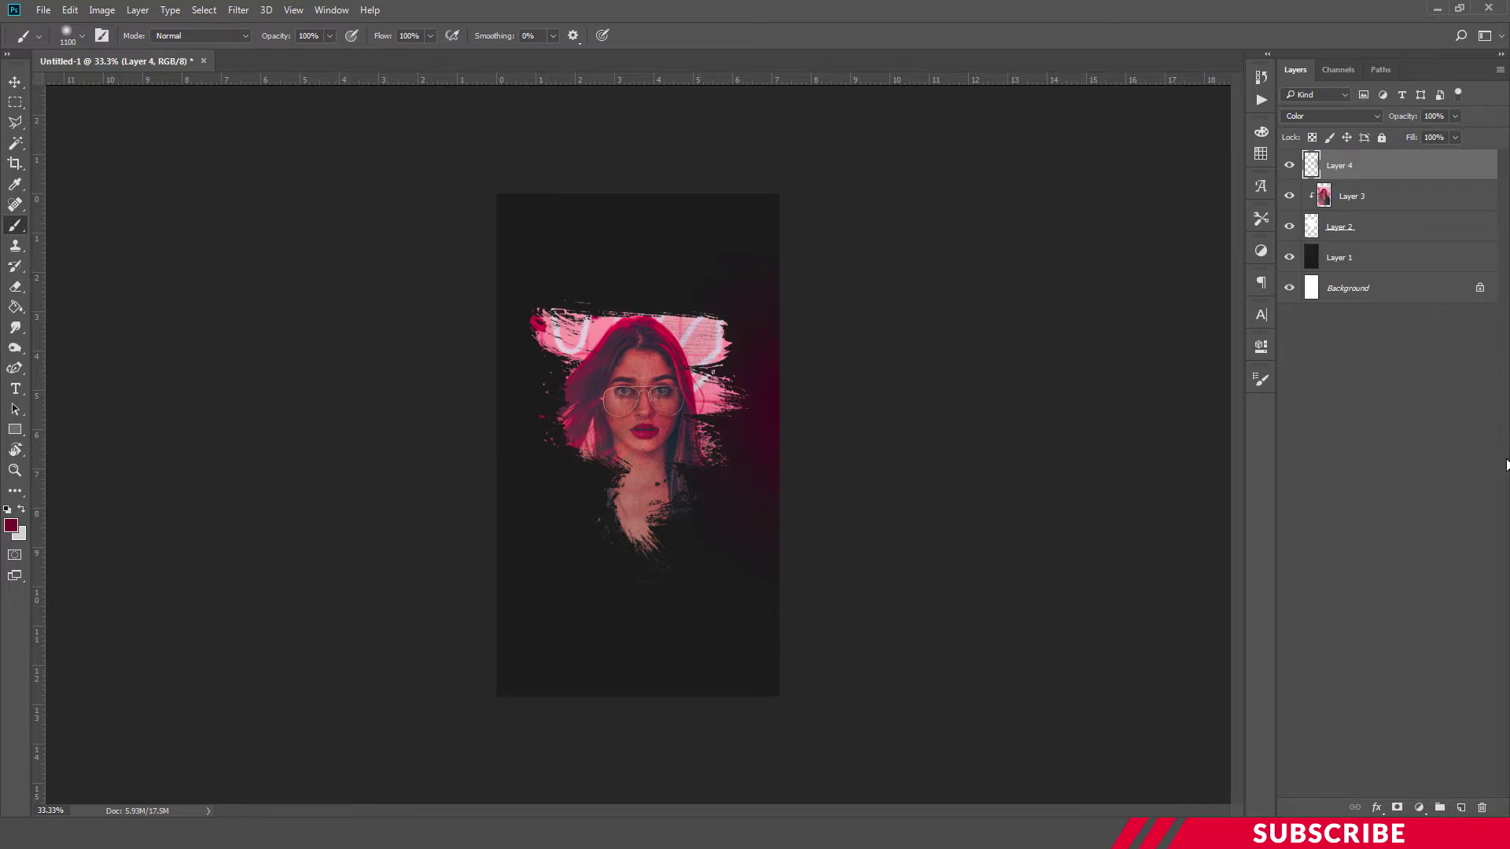
{"action": "left_click", "coordinate": [15, 531]}
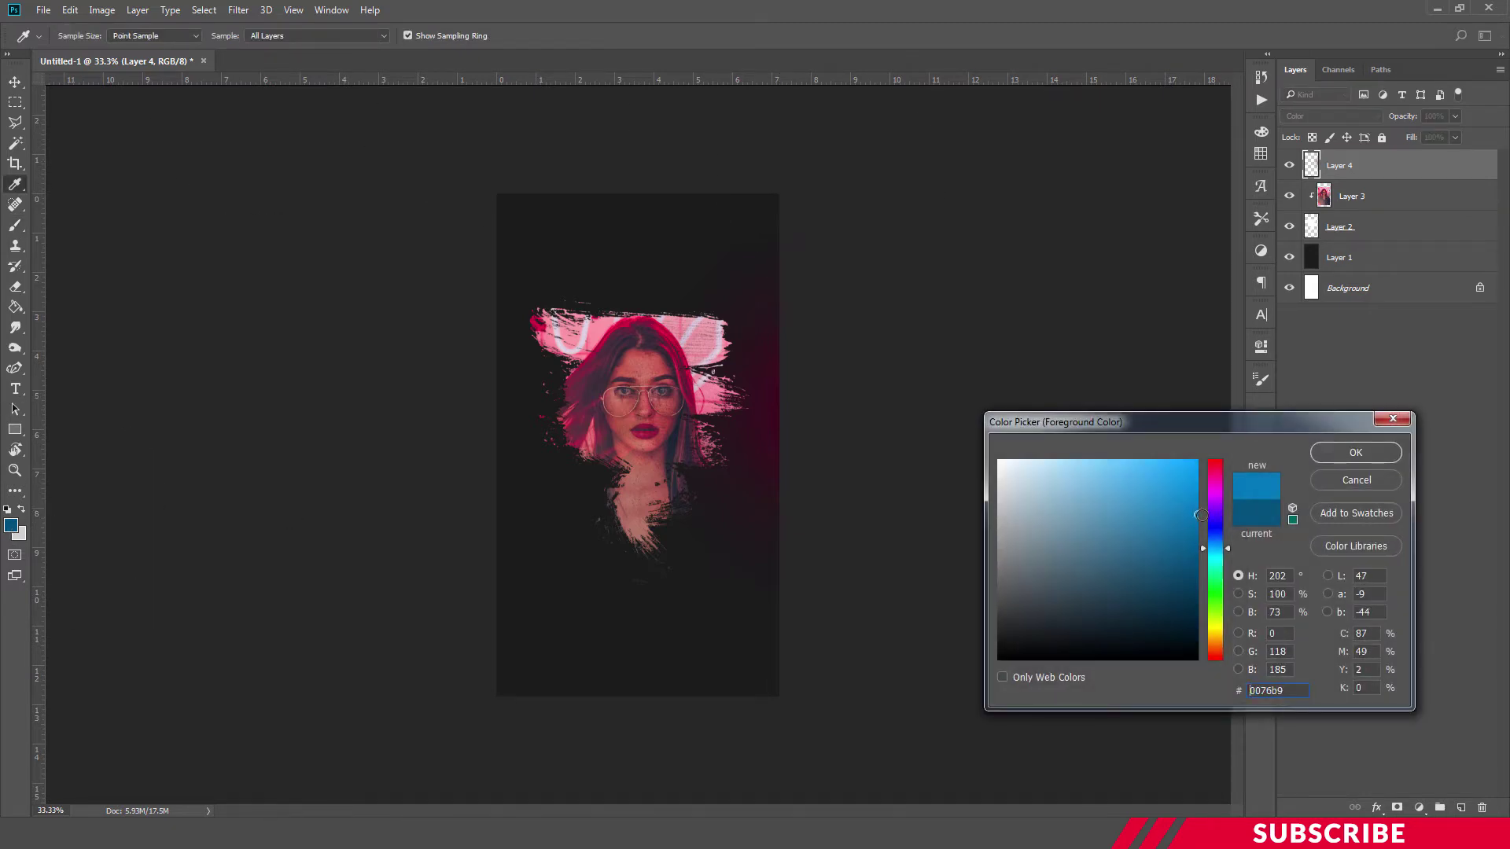
Set the blue colour and paint a soft glow along the stroke's left side.
{"action": "left_click", "coordinate": [1355, 454]}
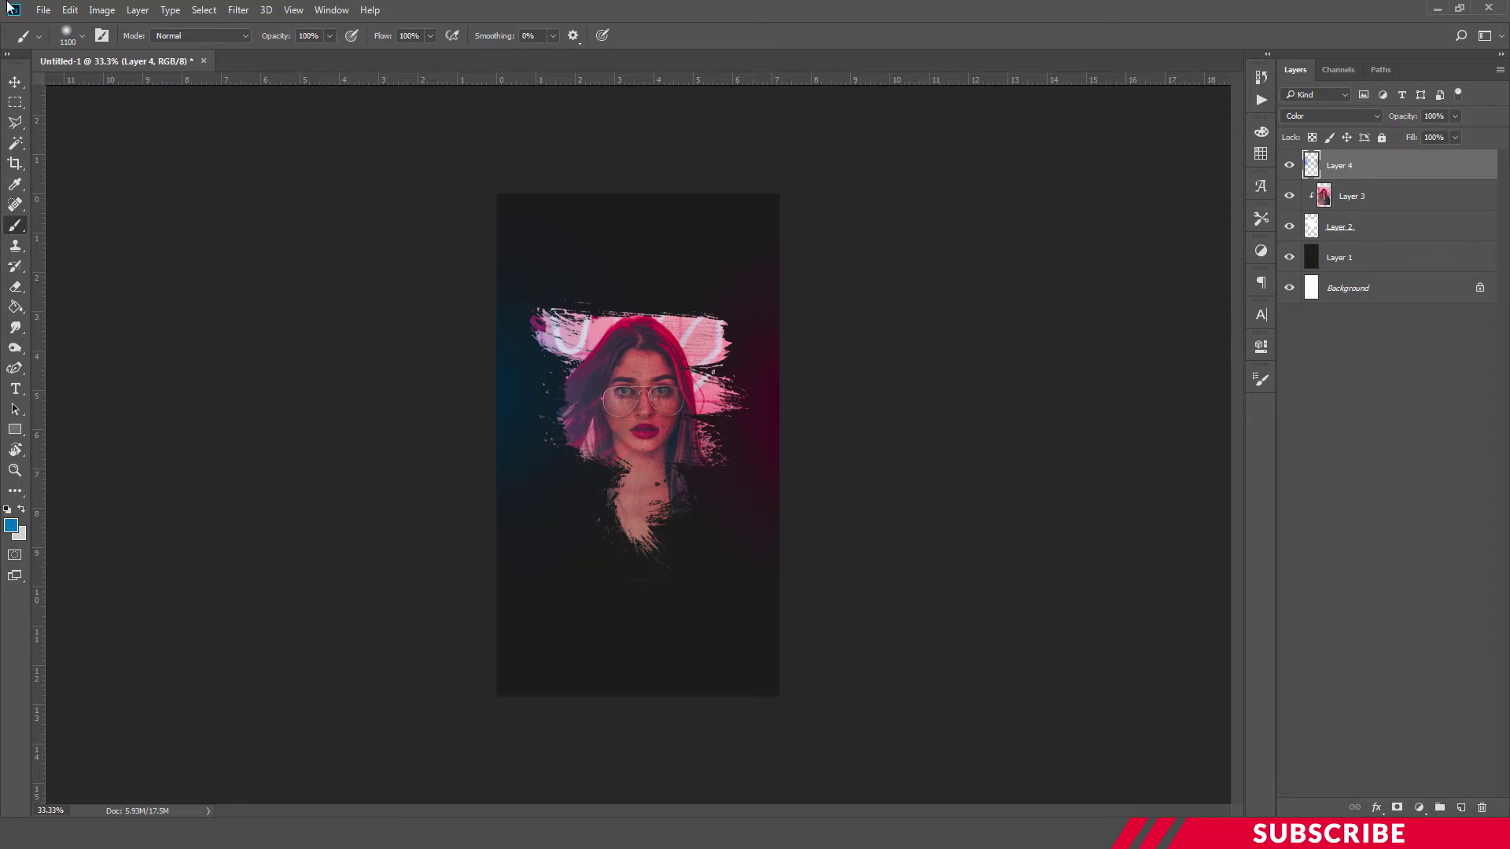
Open Save for Web (Legacy) to export the wallpaper as PNG-24.
{"action": "left_click", "coordinate": [44, 10]}
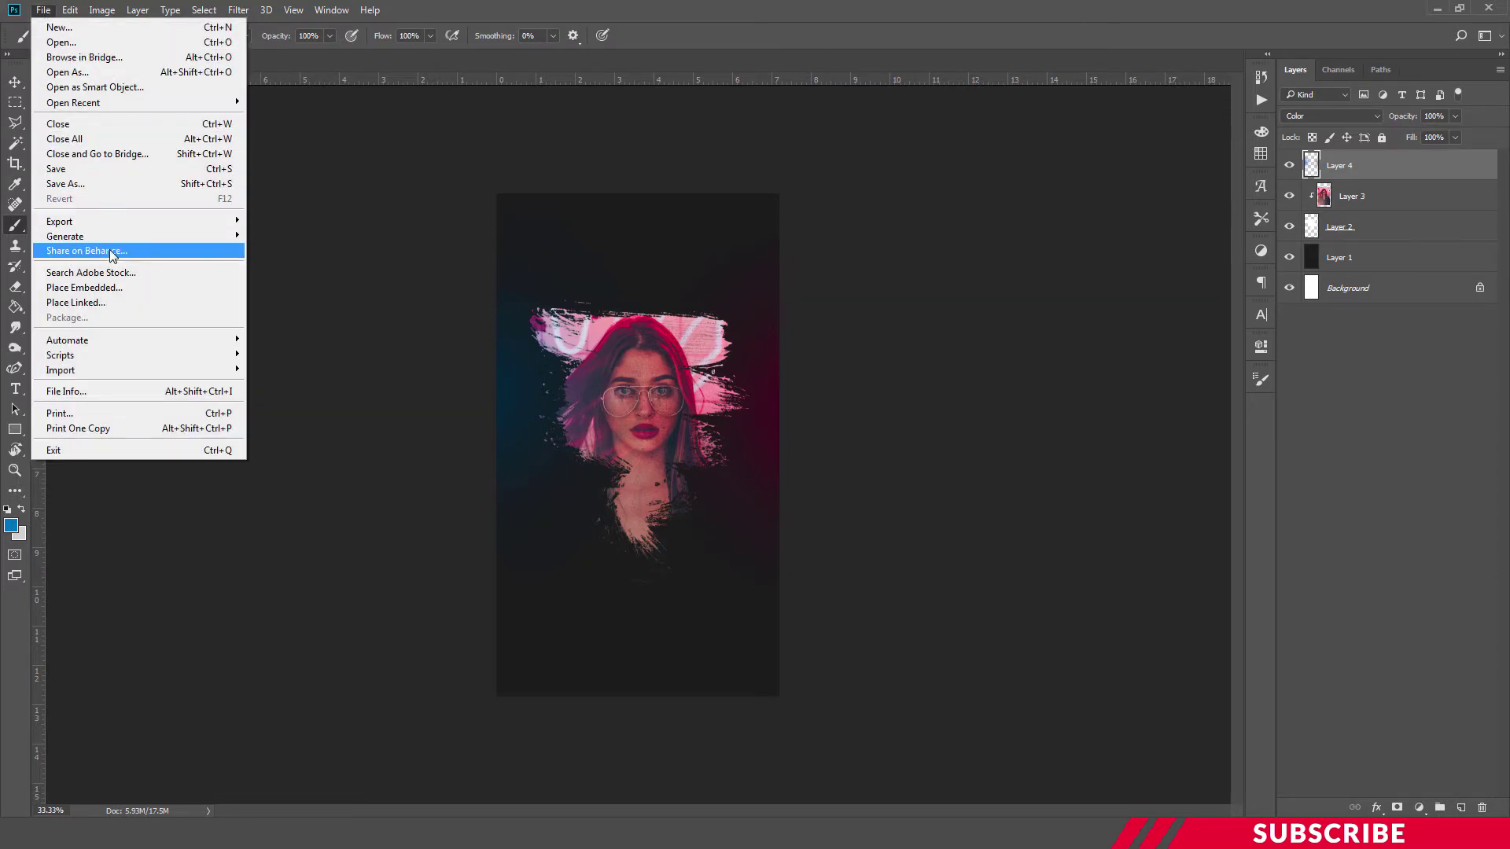
{"action": "mouse_move", "coordinate": [59, 221]}
{"action": "left_click", "coordinate": [351, 284]}
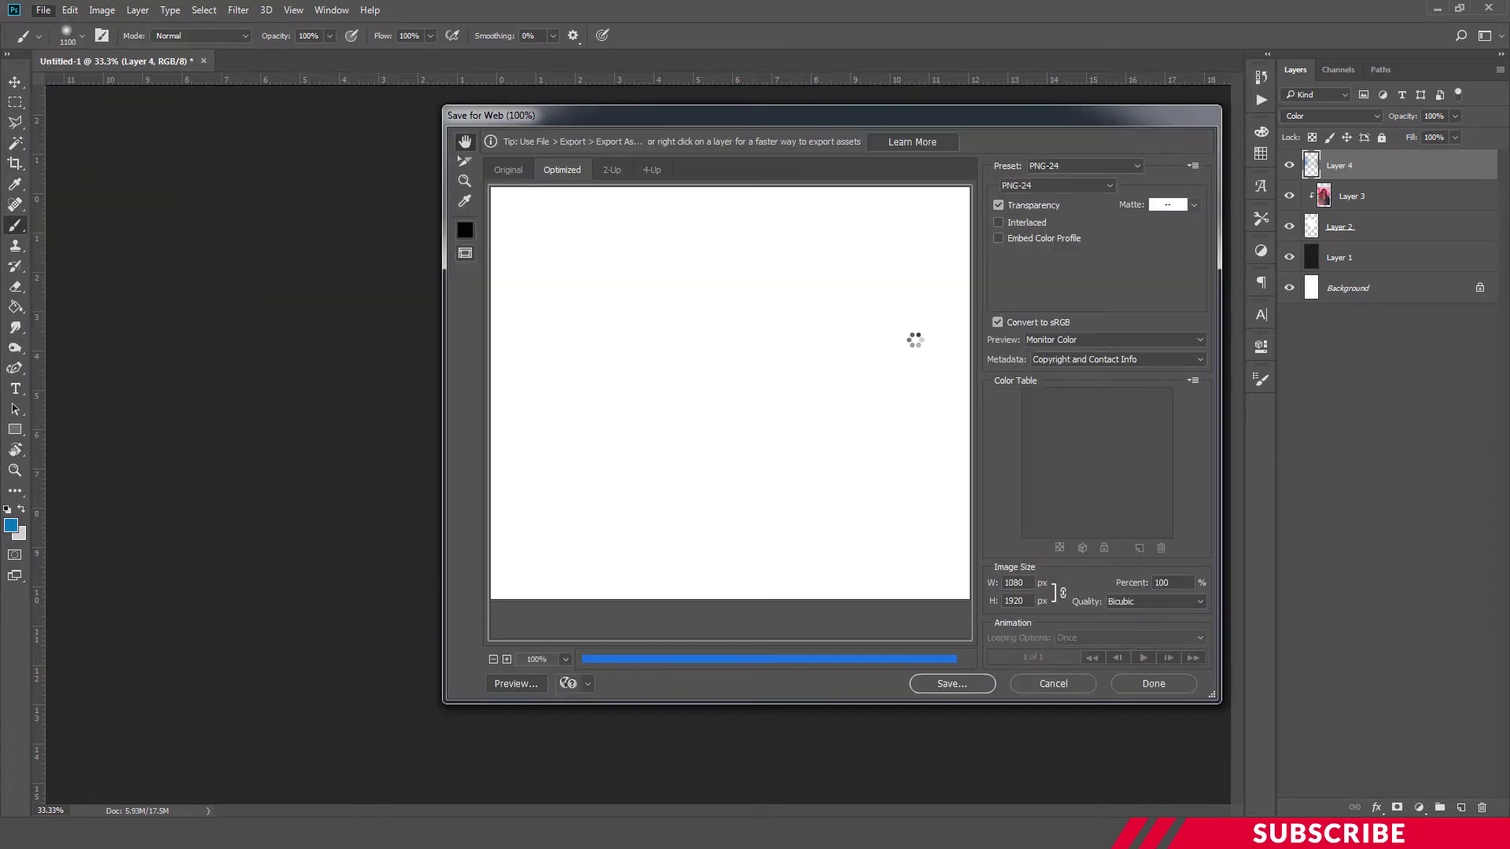